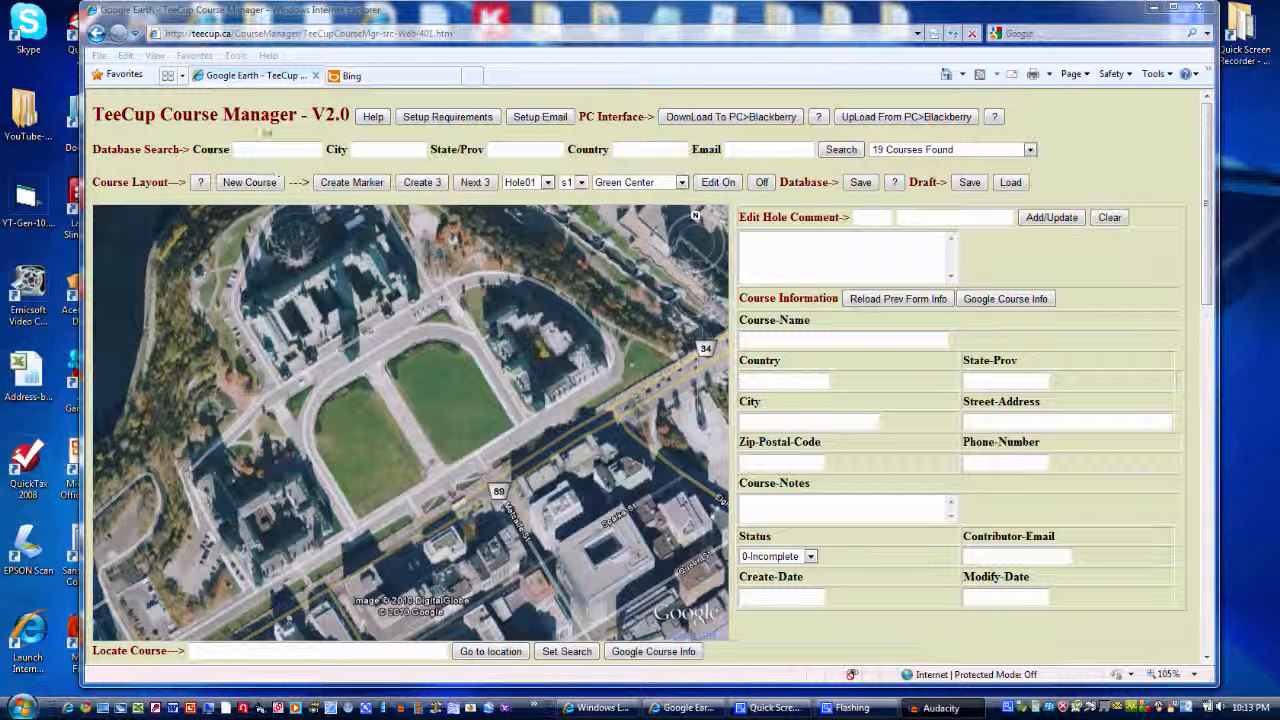
# Check in the browser's browsing history settings that newer versions of stored pages are checked on every visit to the webpage
pyautogui.click(236, 56)
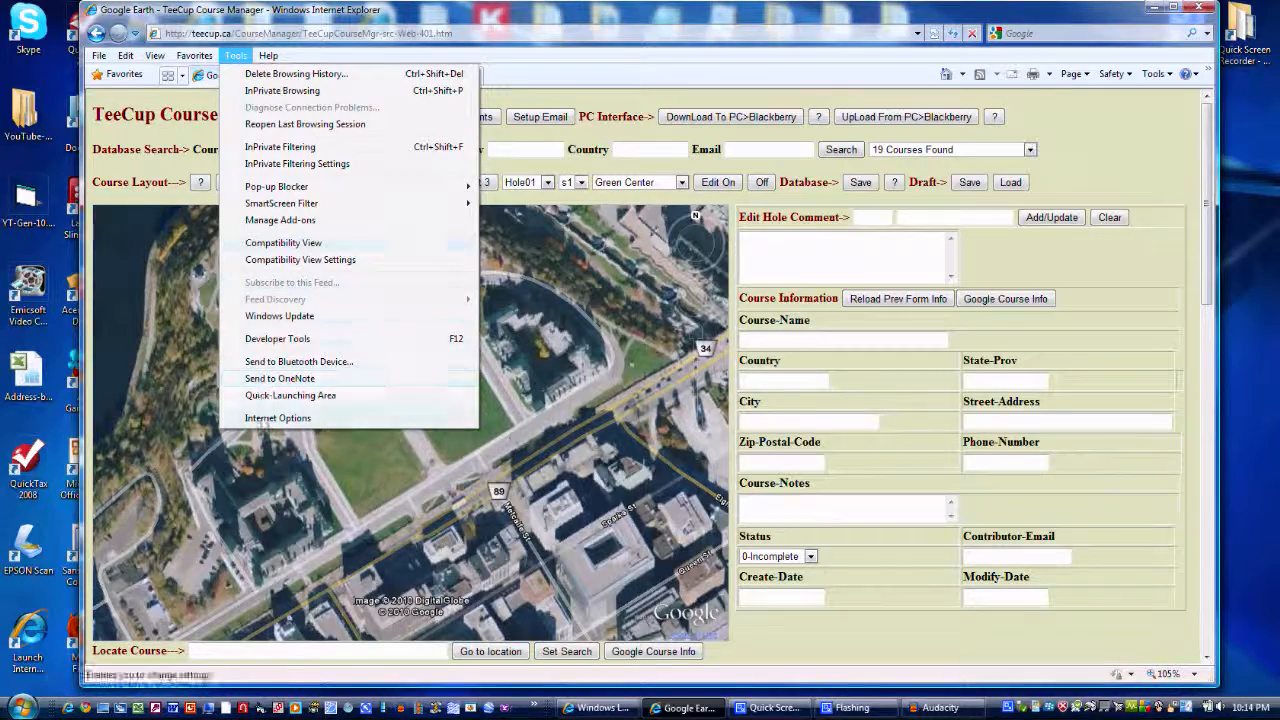
pyautogui.click(263, 420)
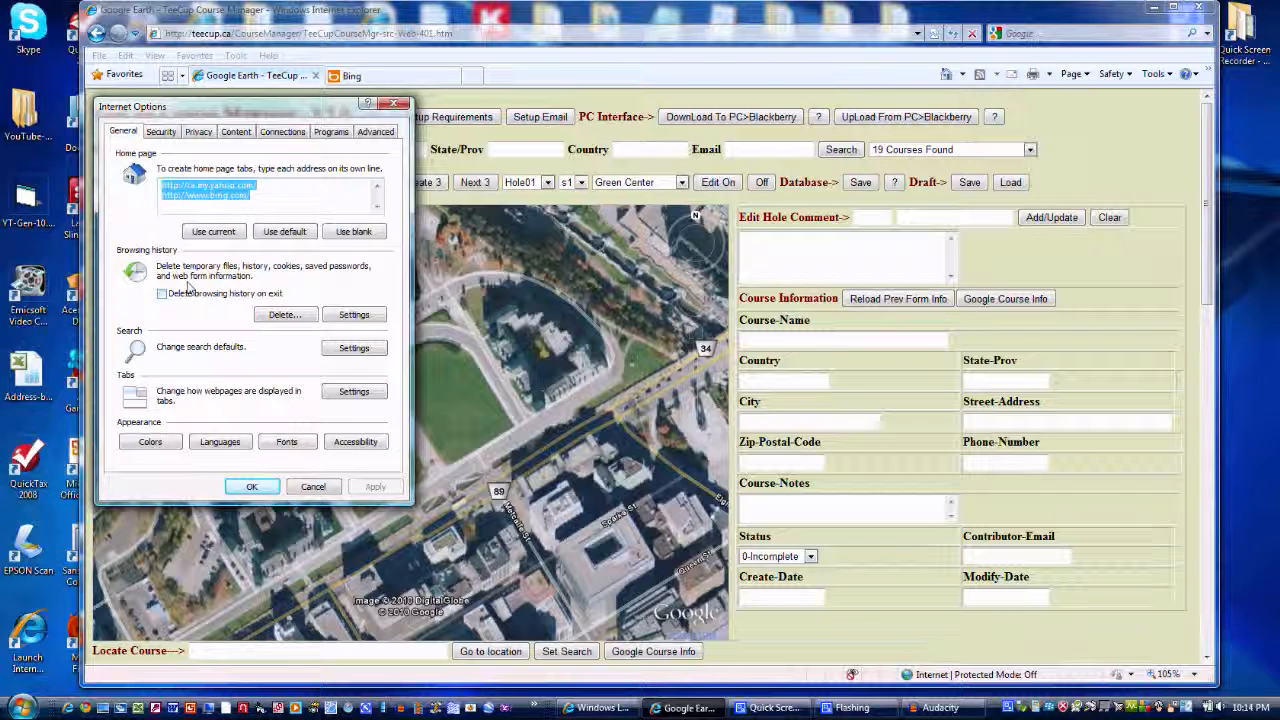
pyautogui.click(346, 315)
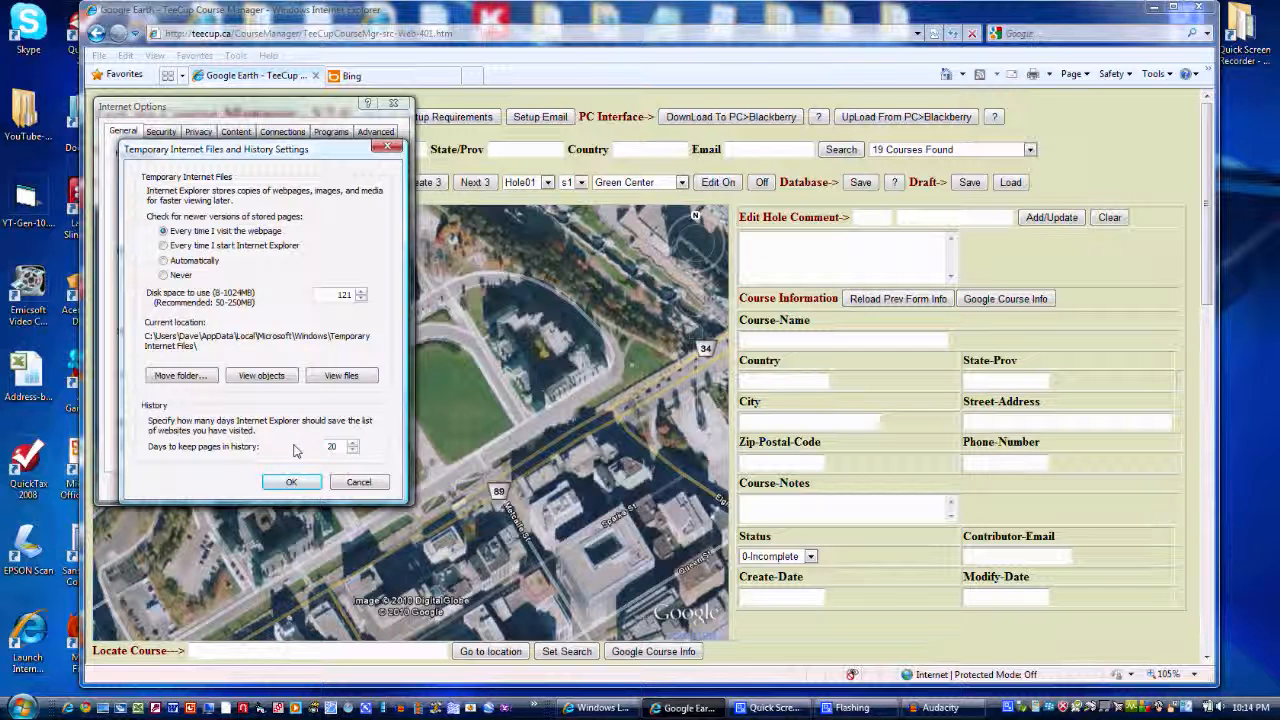
pyautogui.click(293, 483)
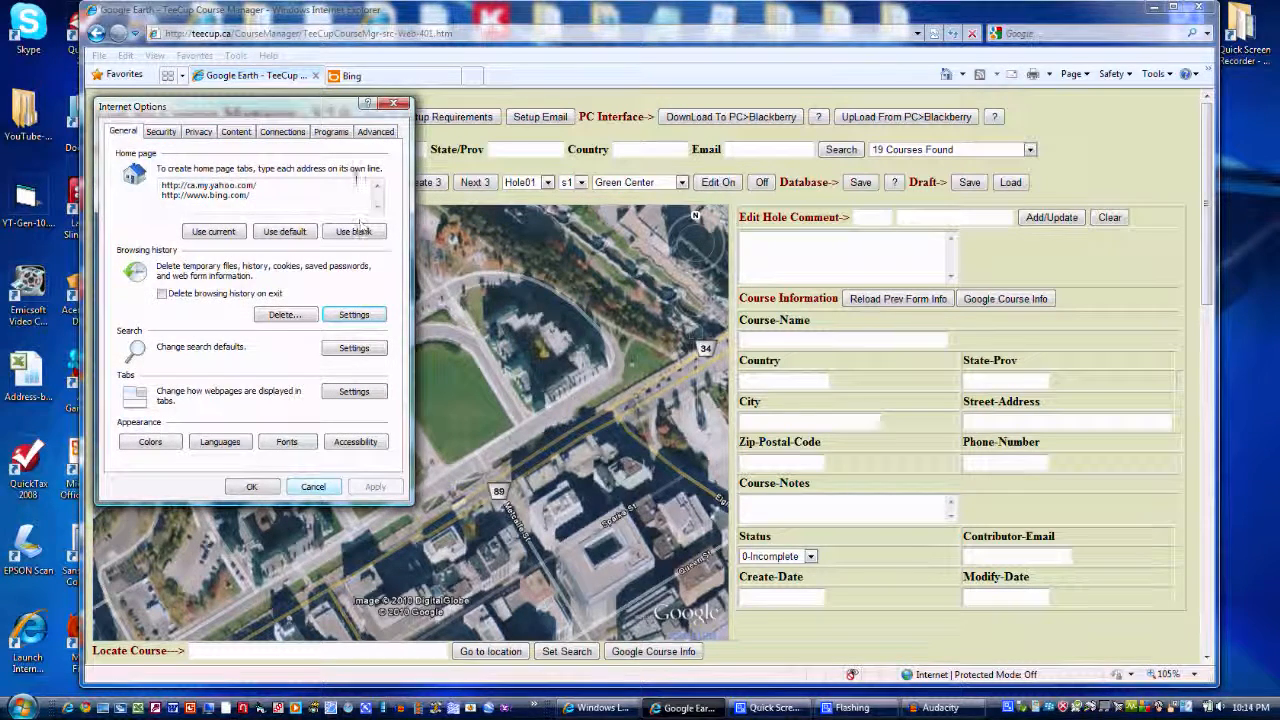
# Review the security options among the browser's advanced internet settings and close the settings
pyautogui.click(378, 134)
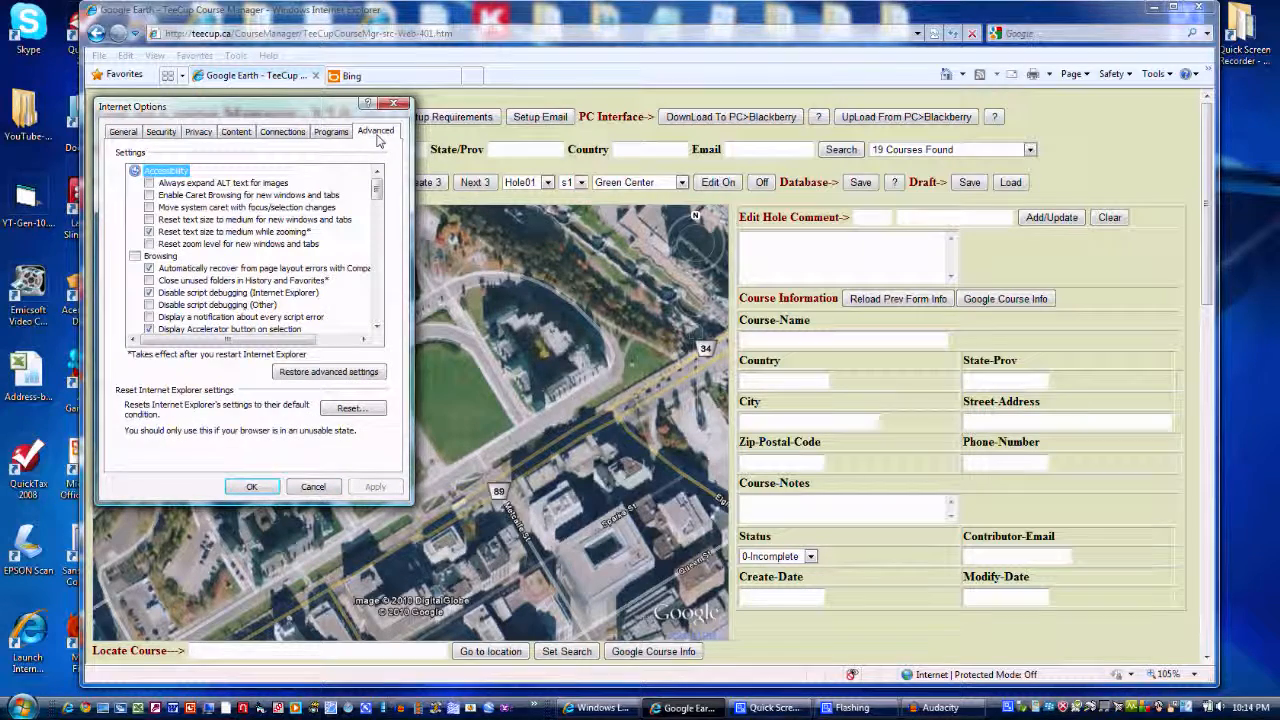
pyautogui.moveTo(377, 190); pyautogui.dragTo(376, 296)
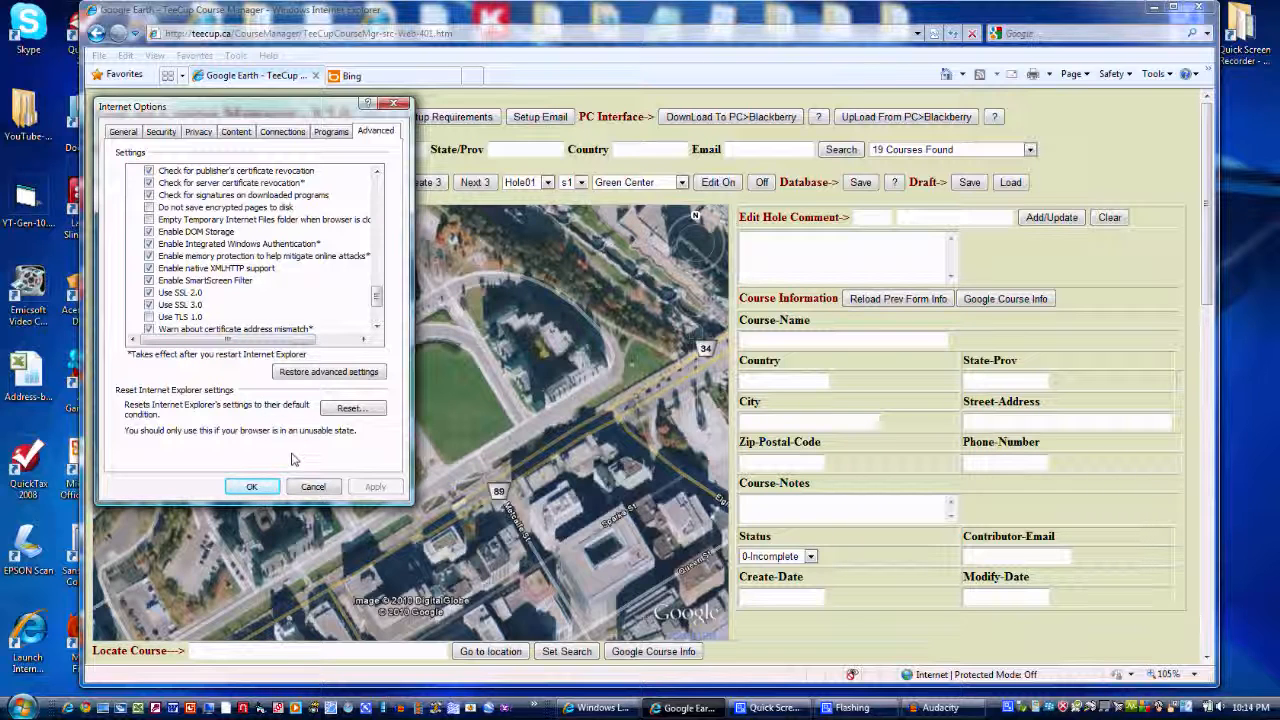
pyautogui.click(270, 488)
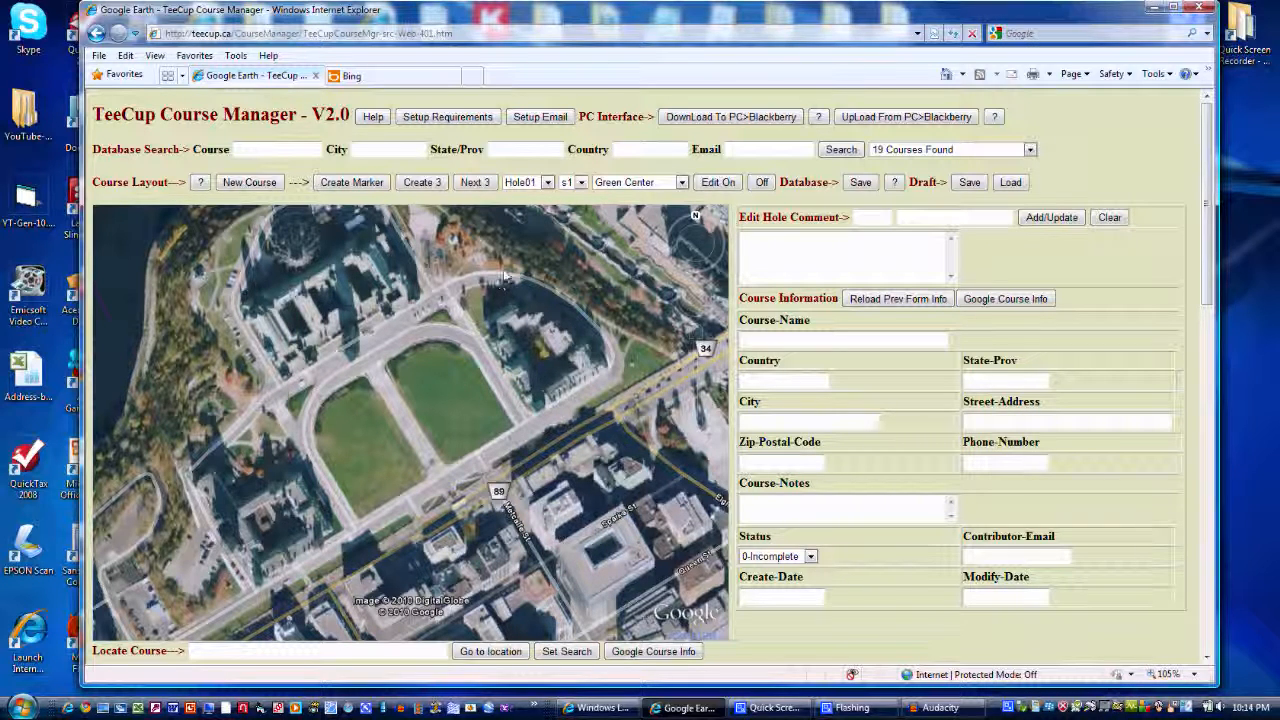
# Temporarily allow scripted windows for the site so that the email setup prompt can open
pyautogui.click(548, 119)
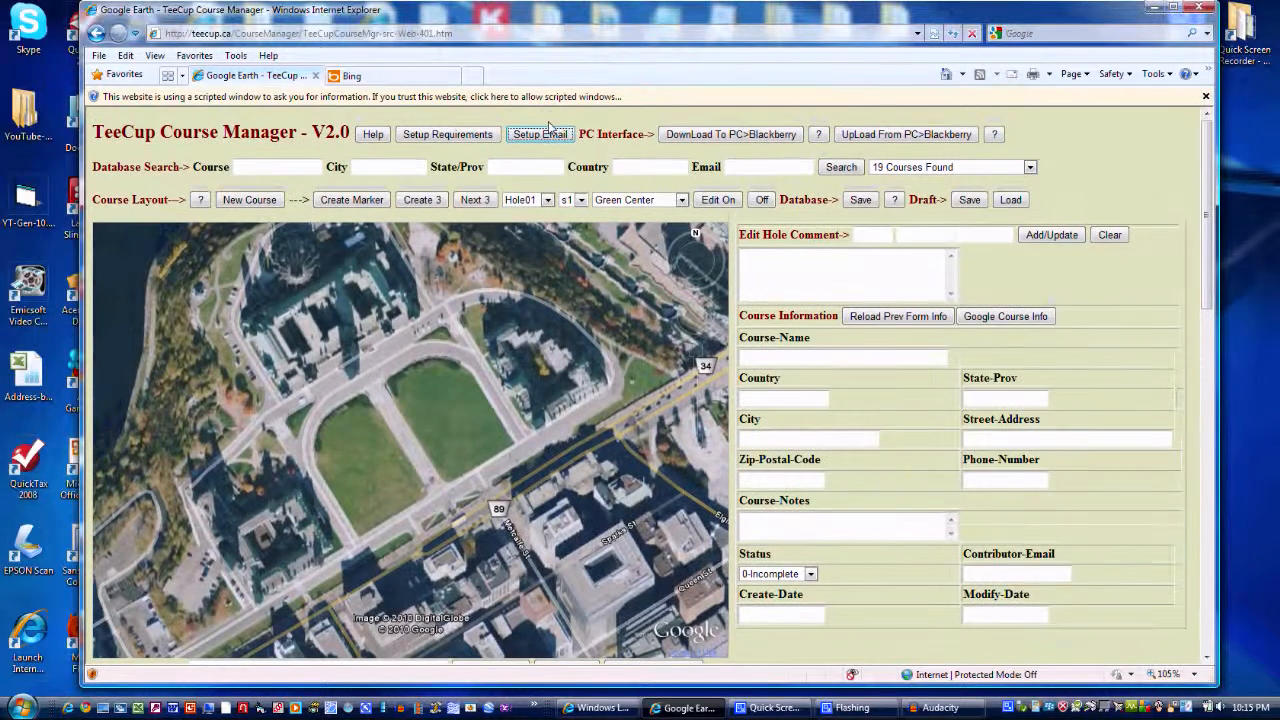
pyautogui.click(554, 100)
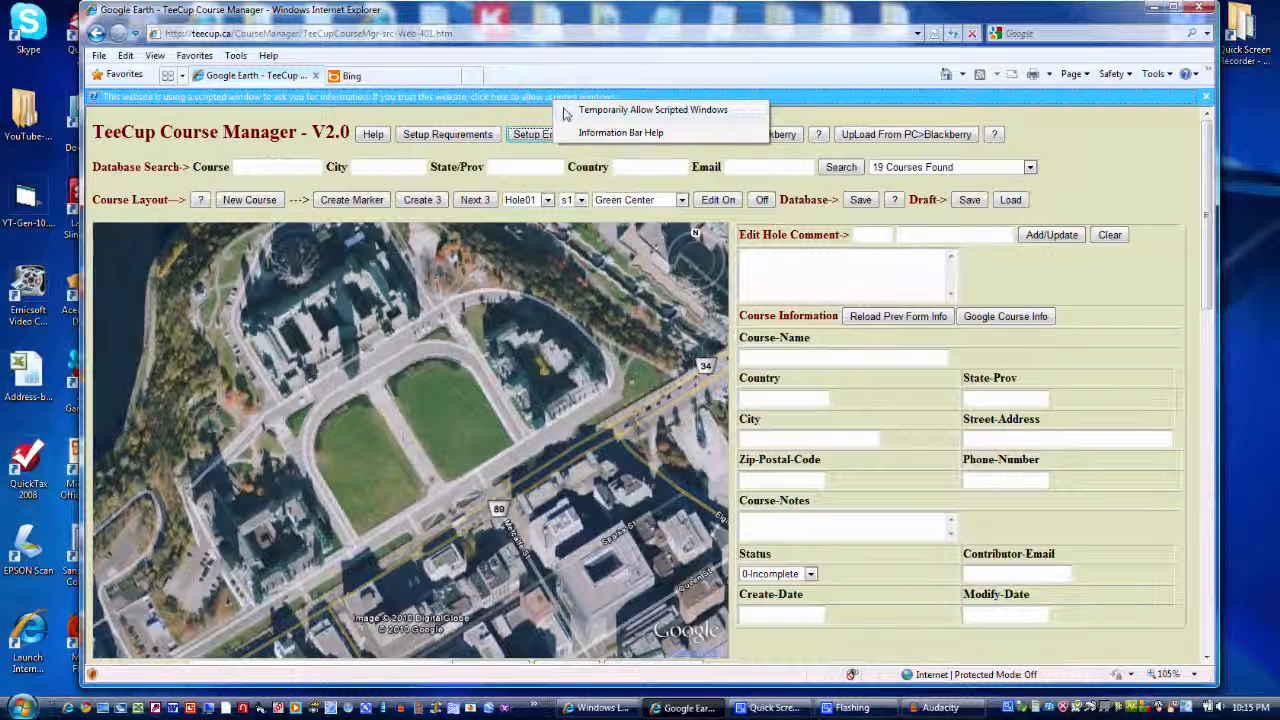
pyautogui.click(562, 112)
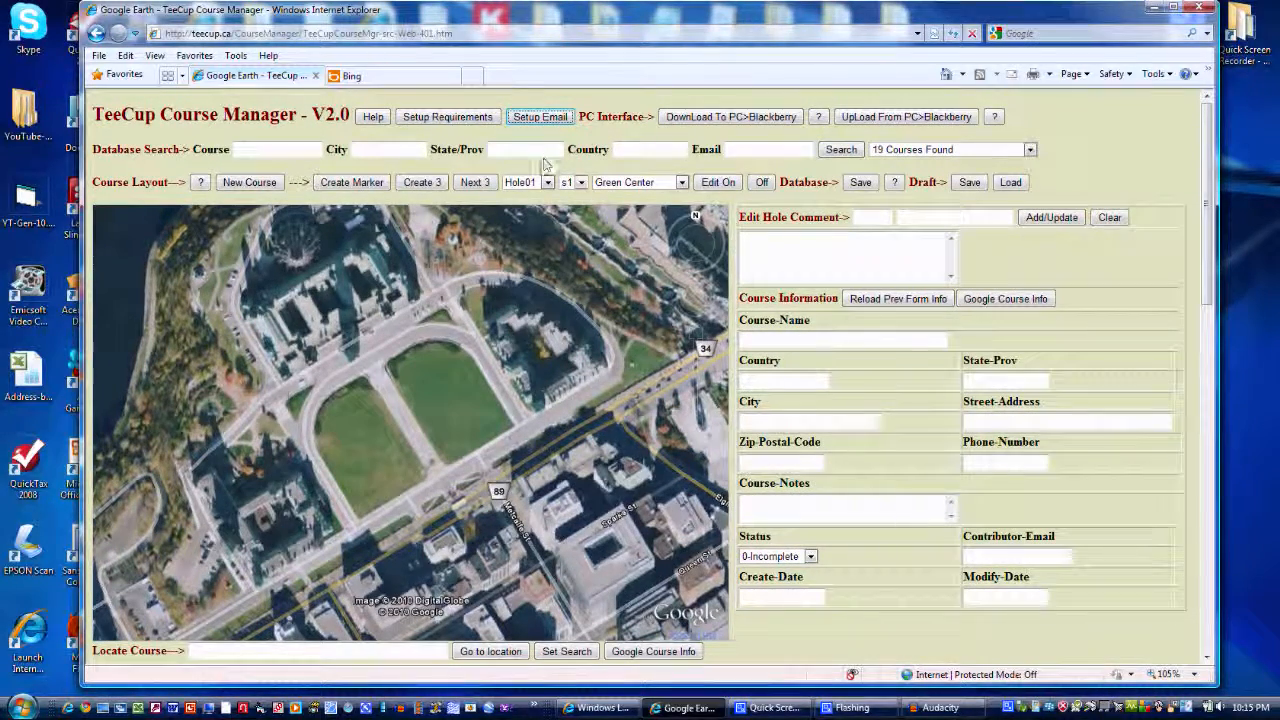
# Set up the contributor's email address for saving courses
pyautogui.click(540, 118)
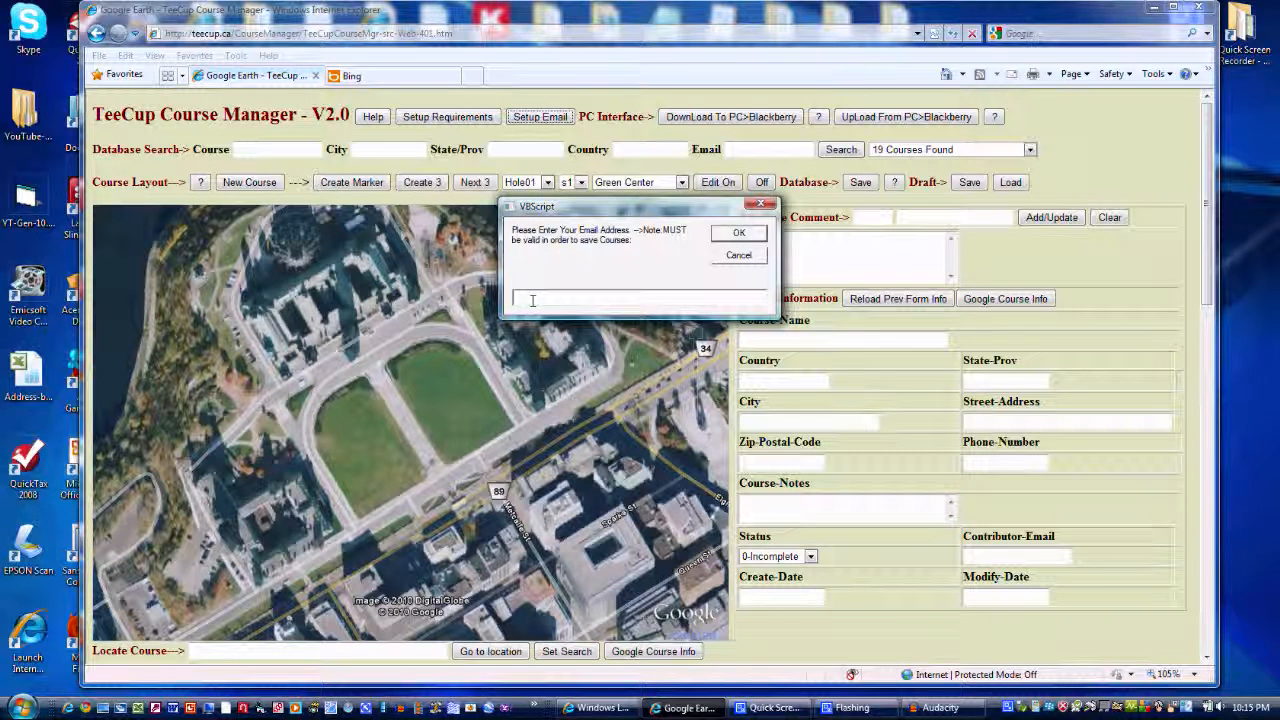
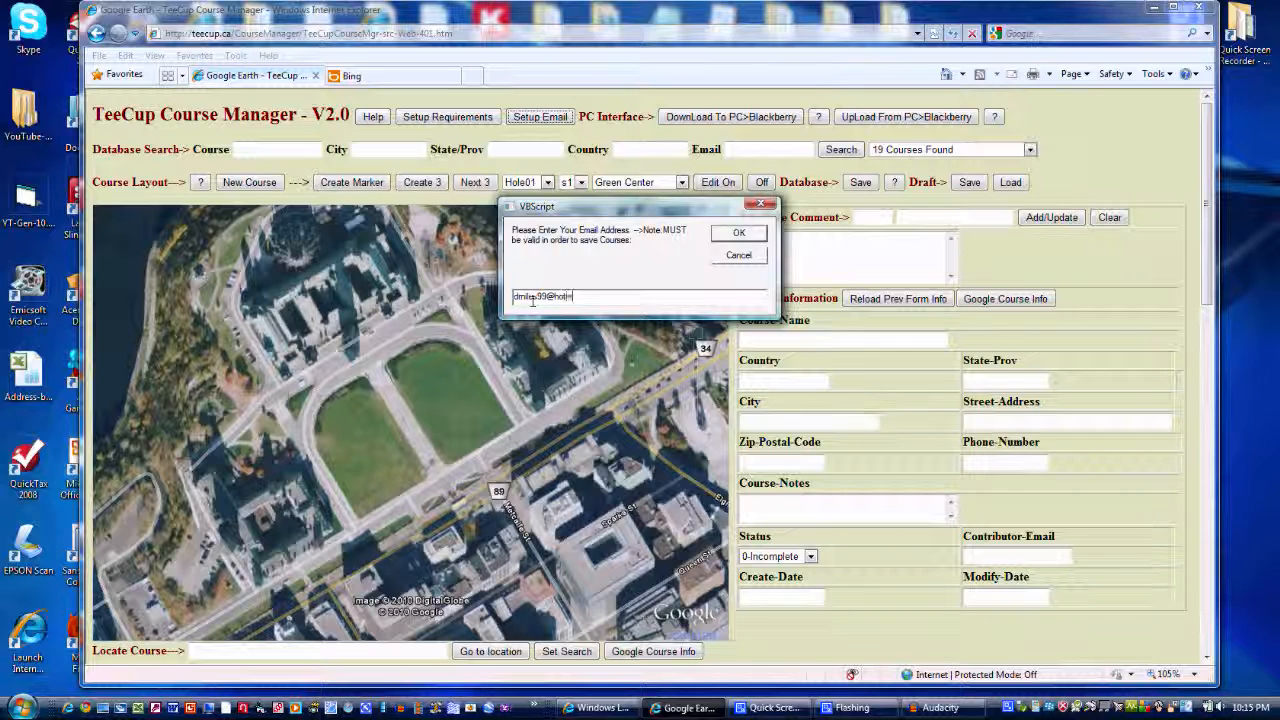
pyautogui.click(739, 233)
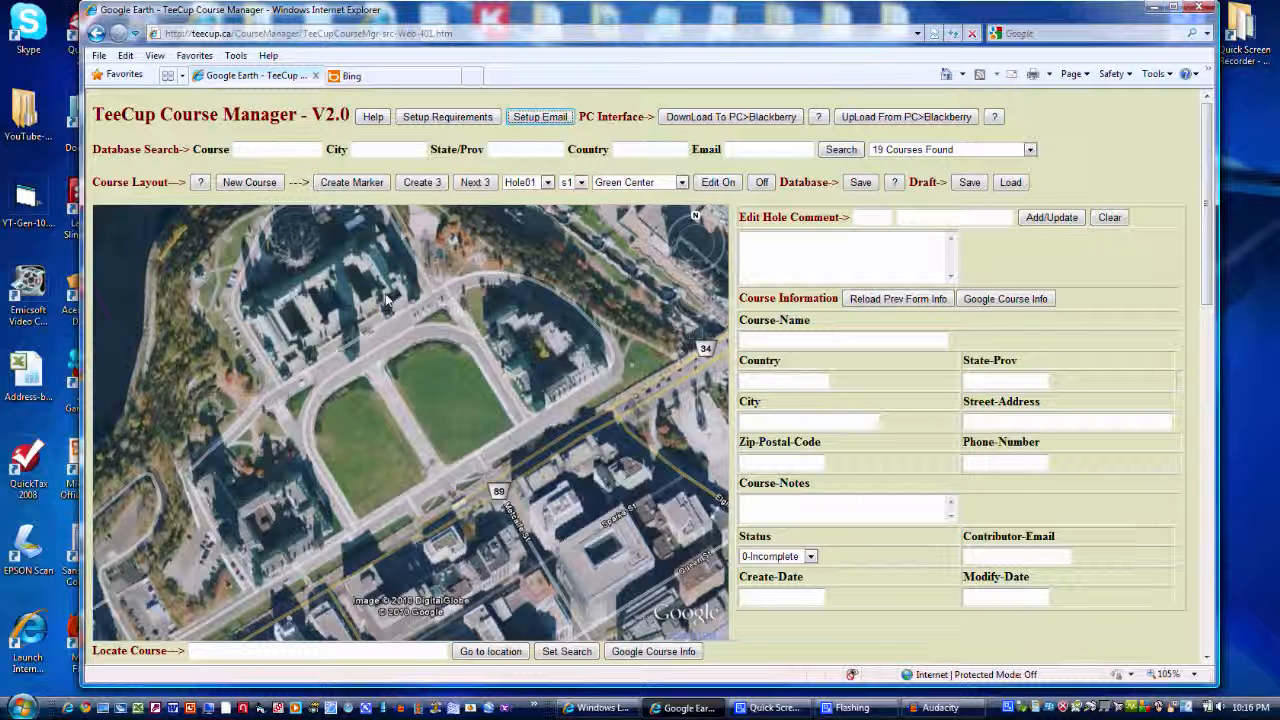
# Start a new course, clearing all current markers, and enter the course name "cedarhill golf and country club"
pyautogui.click(252, 183)
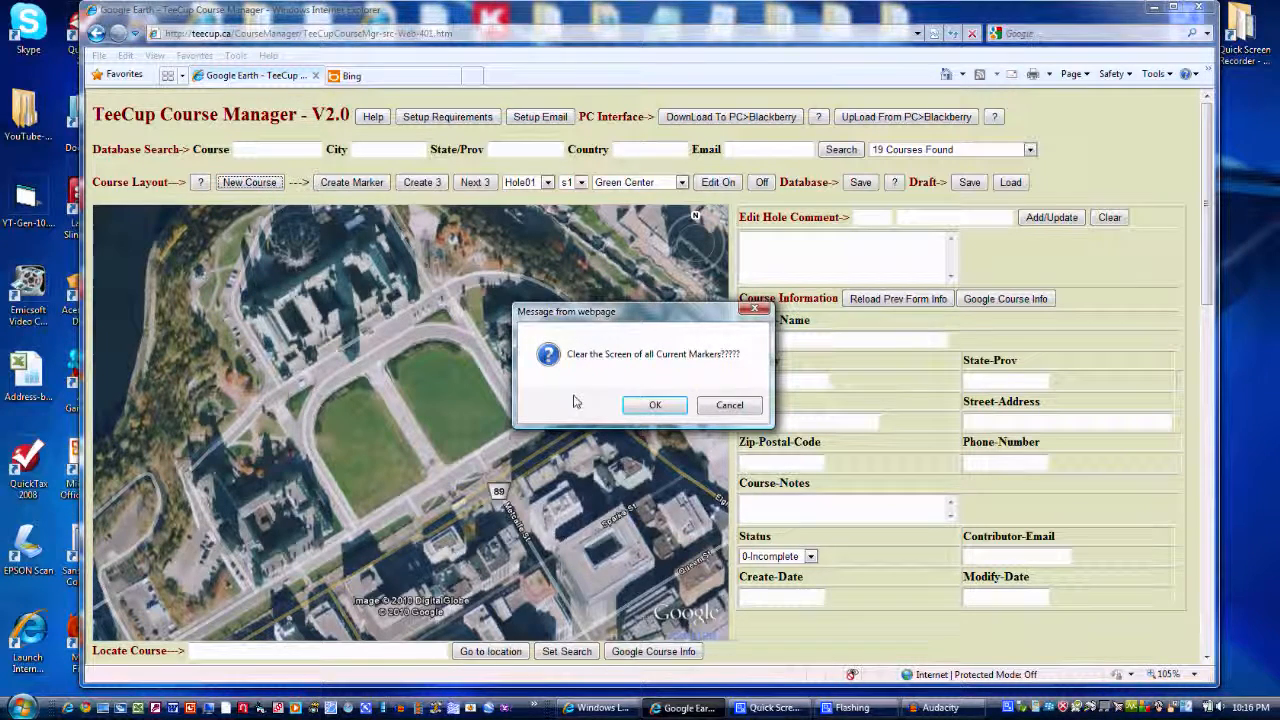
pyautogui.click(655, 405)
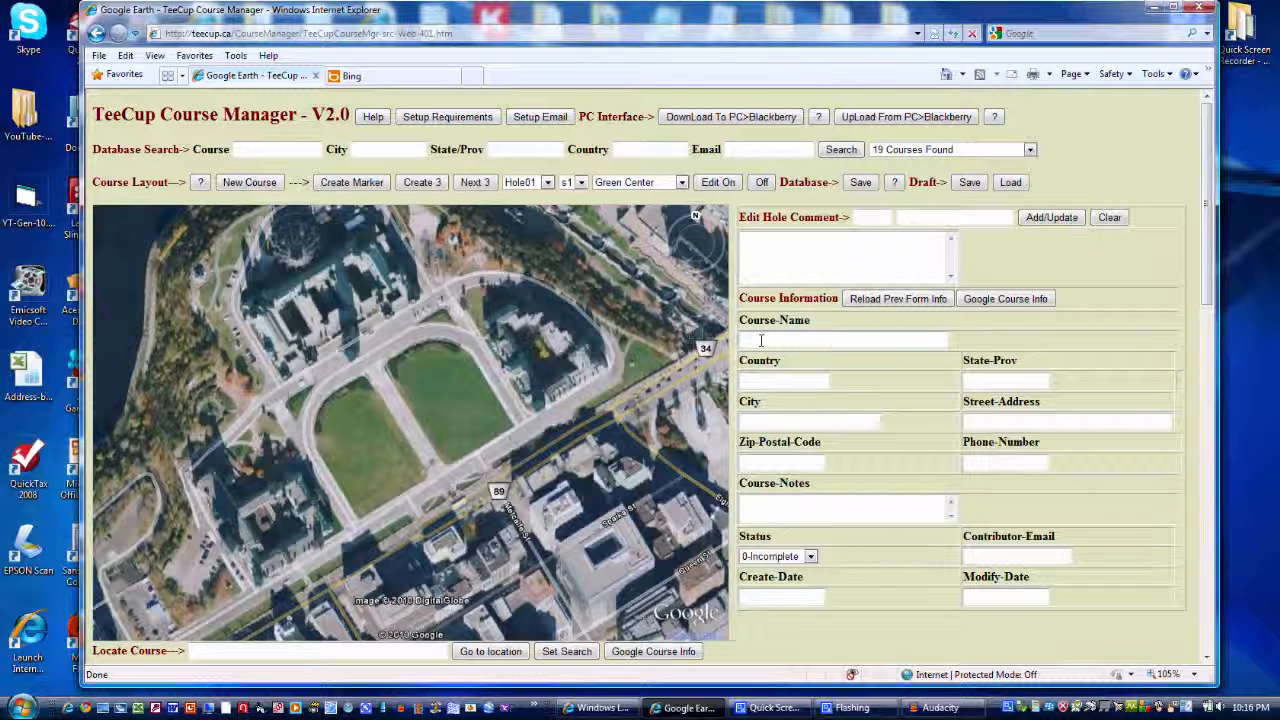
pyautogui.write('cl')
pyautogui.write('l')
pyautogui.write('golf and country')
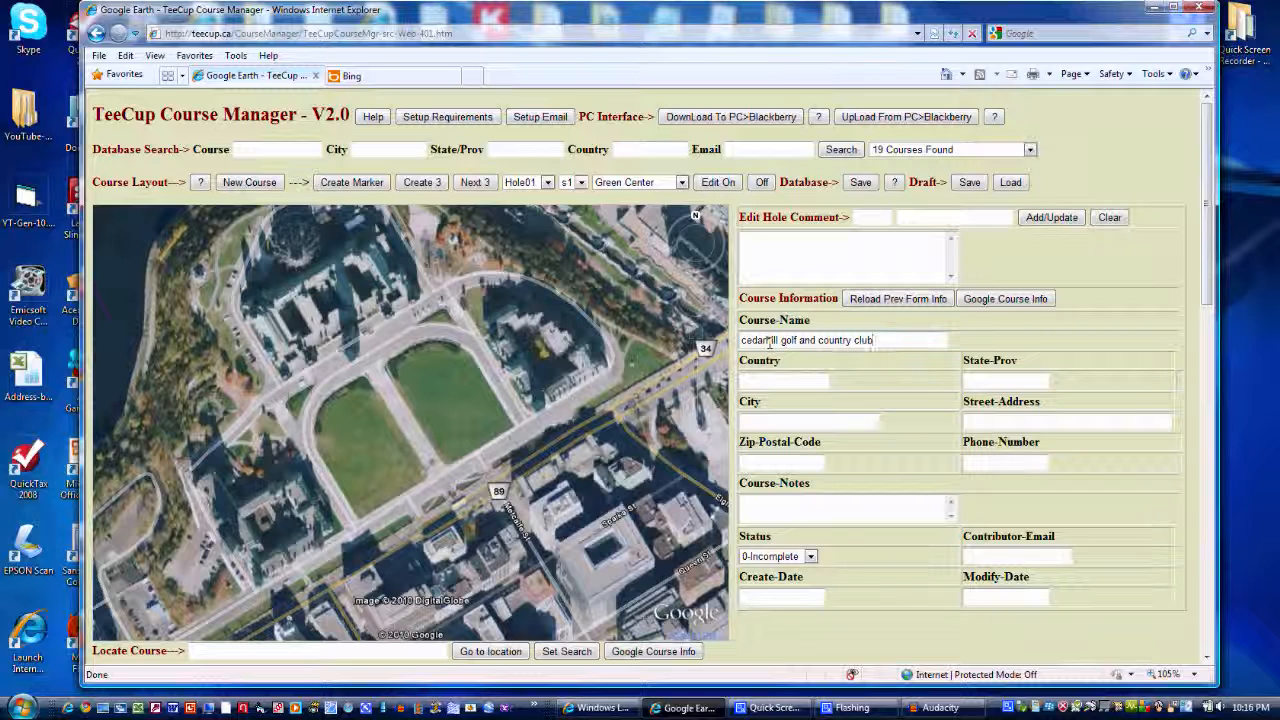
# Fill in the course's country as Canada, province as Ontario and city as Ottawa, along with the club's street address
pyautogui.click(767, 382)
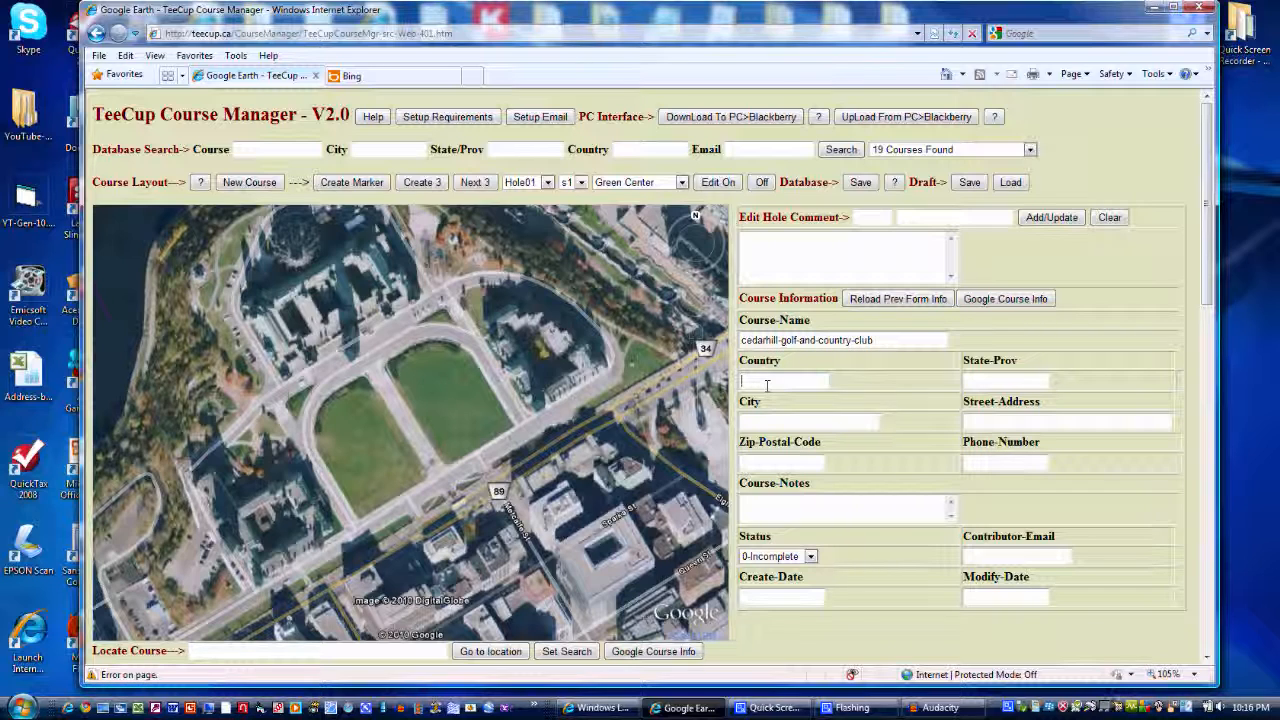
pyautogui.write('Canada')
pyautogui.click(1002, 383)
pyautogui.write('Ontario')
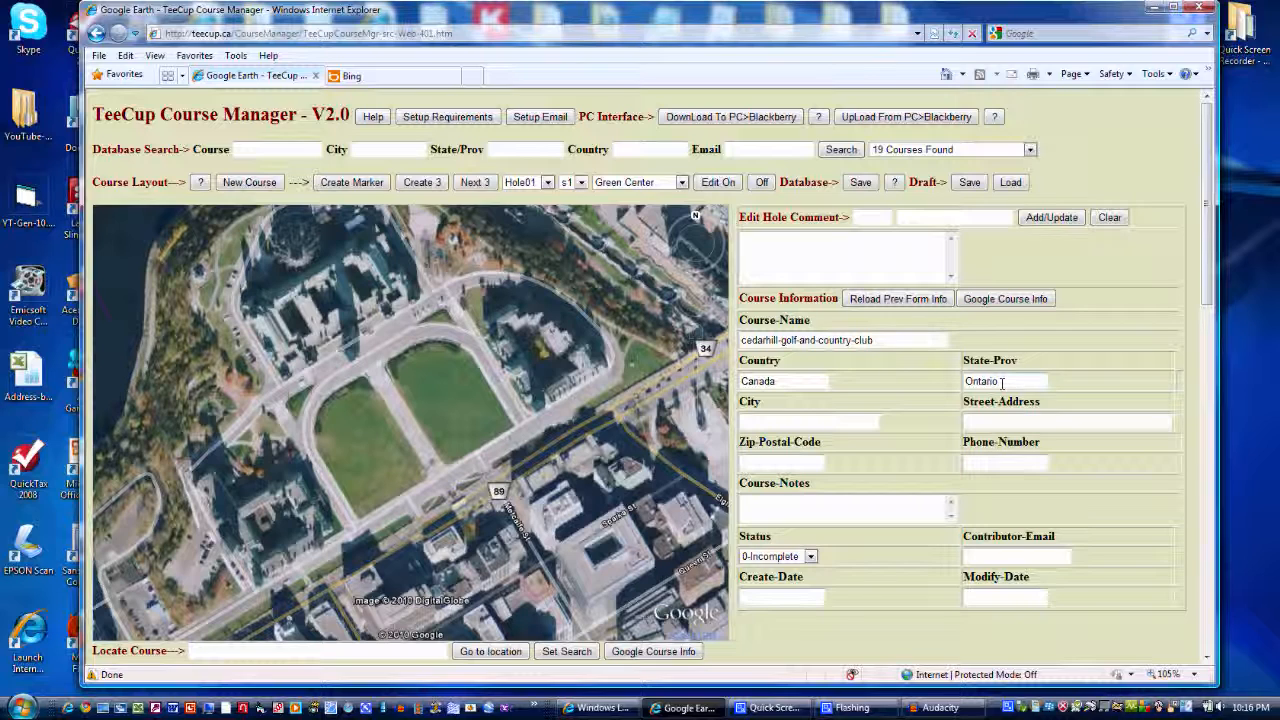
pyautogui.click(858, 420)
pyautogui.write('Ottawa')
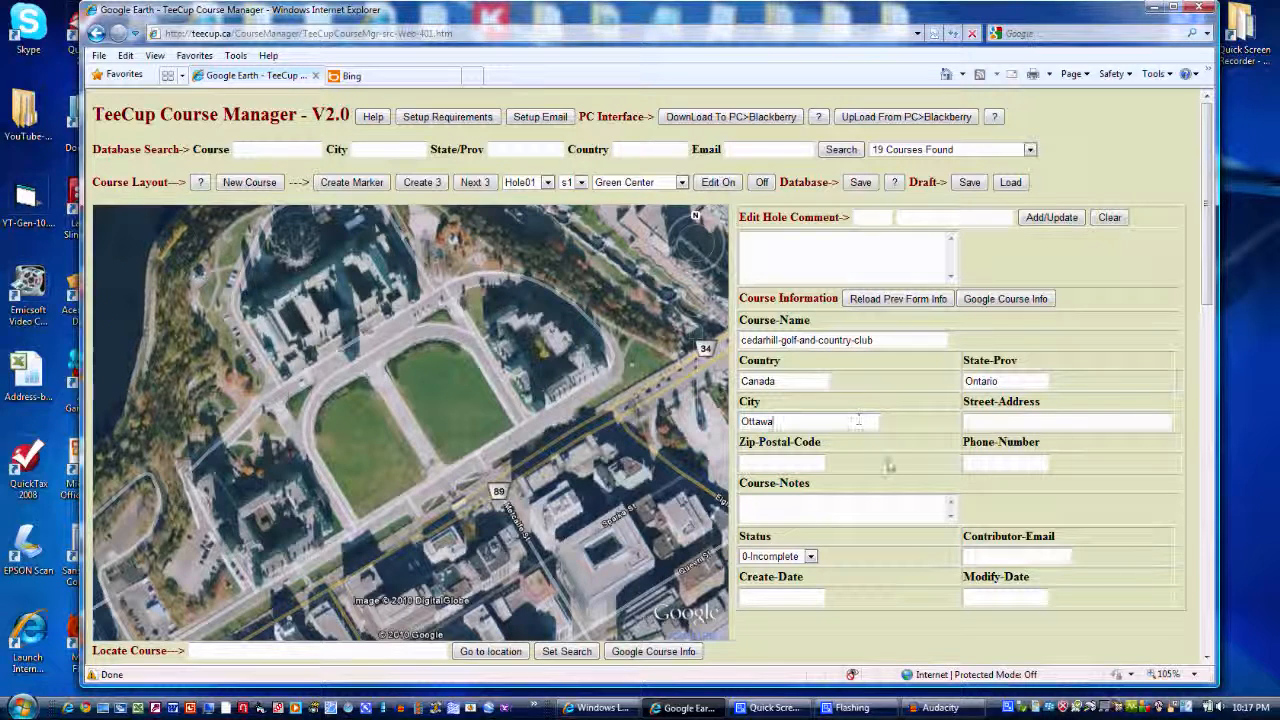
pyautogui.click(971, 418)
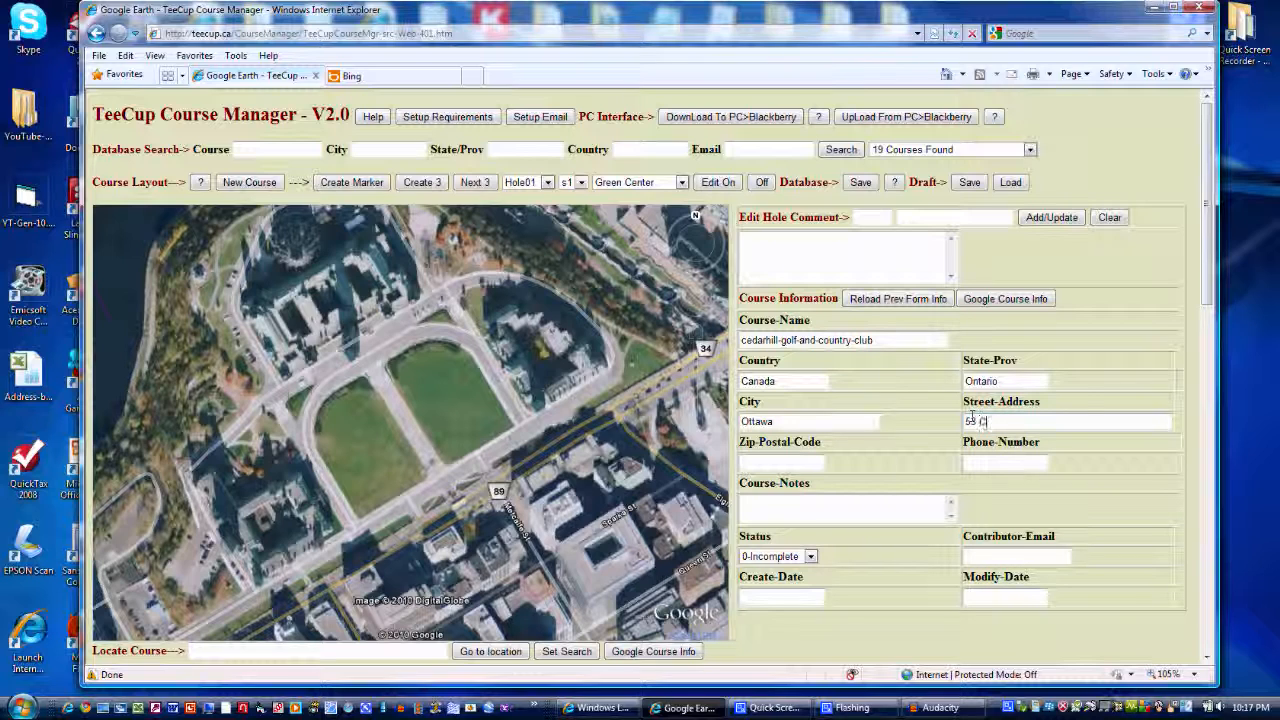
pyautogui.write('55 Cedarhill Drive')
# Append "-999" to the end of the course name
pyautogui.click(872, 340)
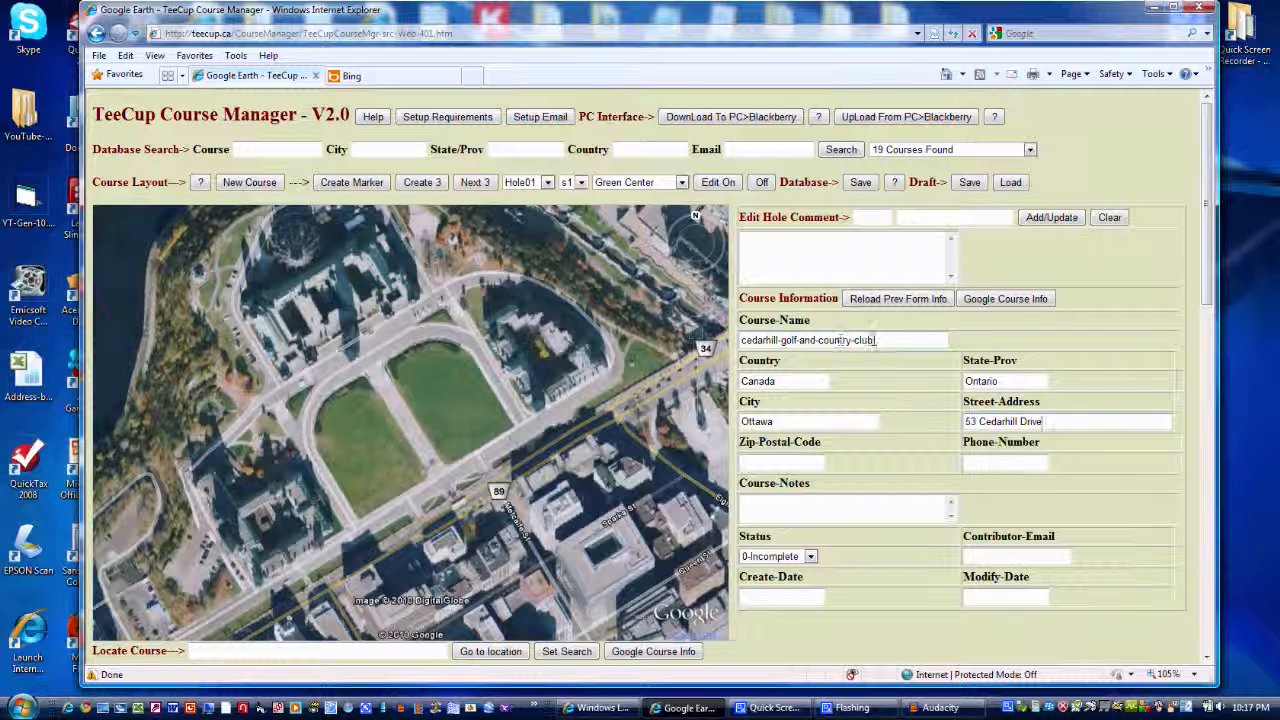
pyautogui.click(876, 340)
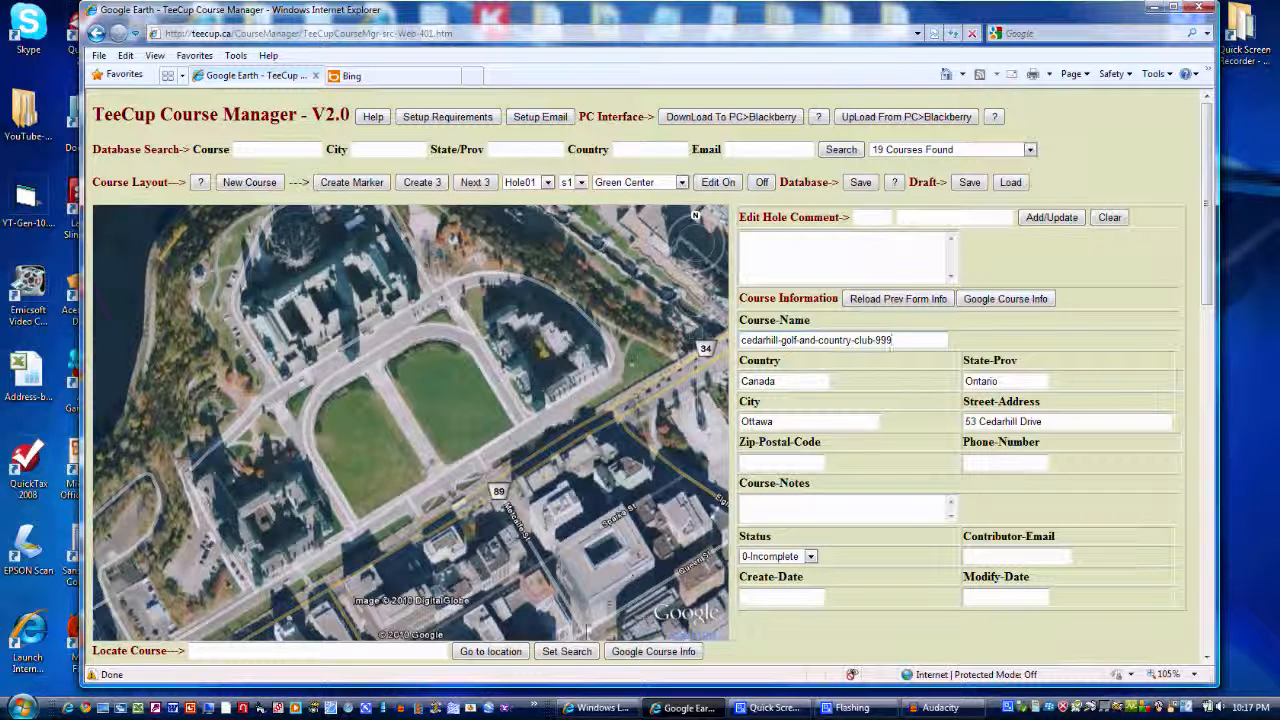
# Locate the course on the map using its entered address and bring the green beside Countryside Green into close view
pyautogui.click(575, 653)
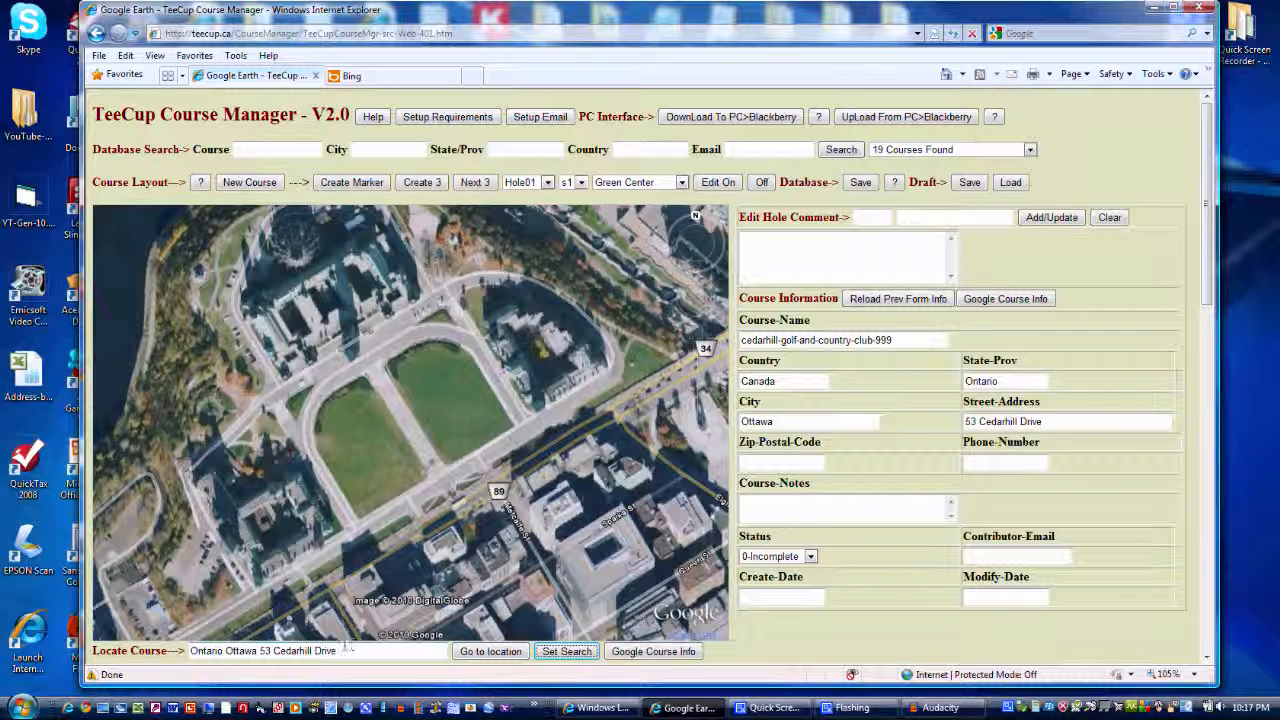
pyautogui.click(480, 652)
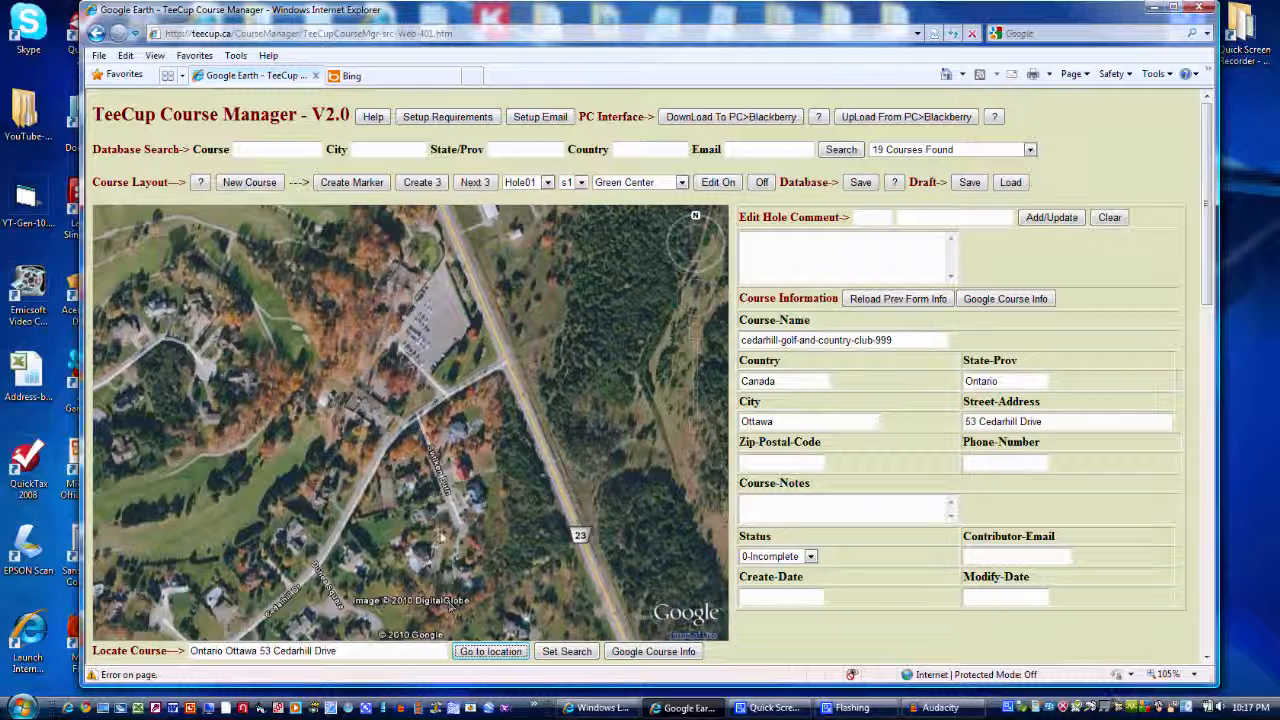
pyautogui.moveTo(428, 455); pyautogui.dragTo(600, 658)
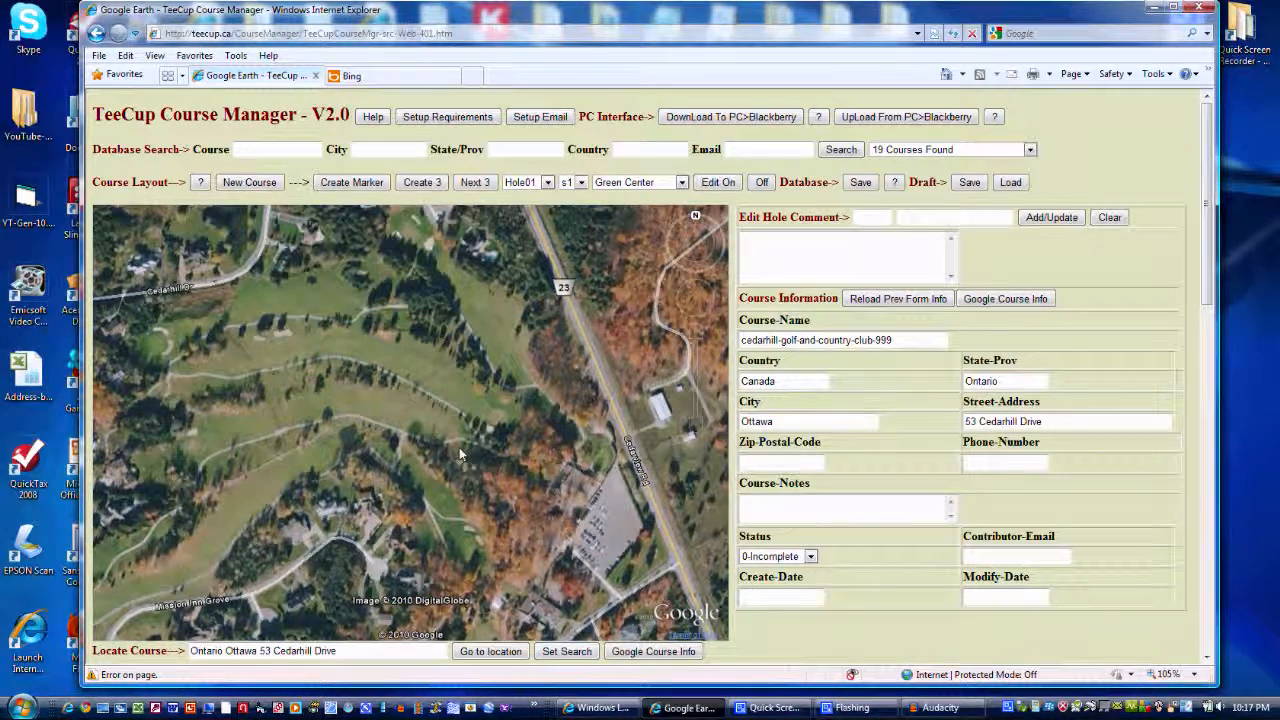
pyautogui.moveTo(459, 447); pyautogui.dragTo(538, 497)
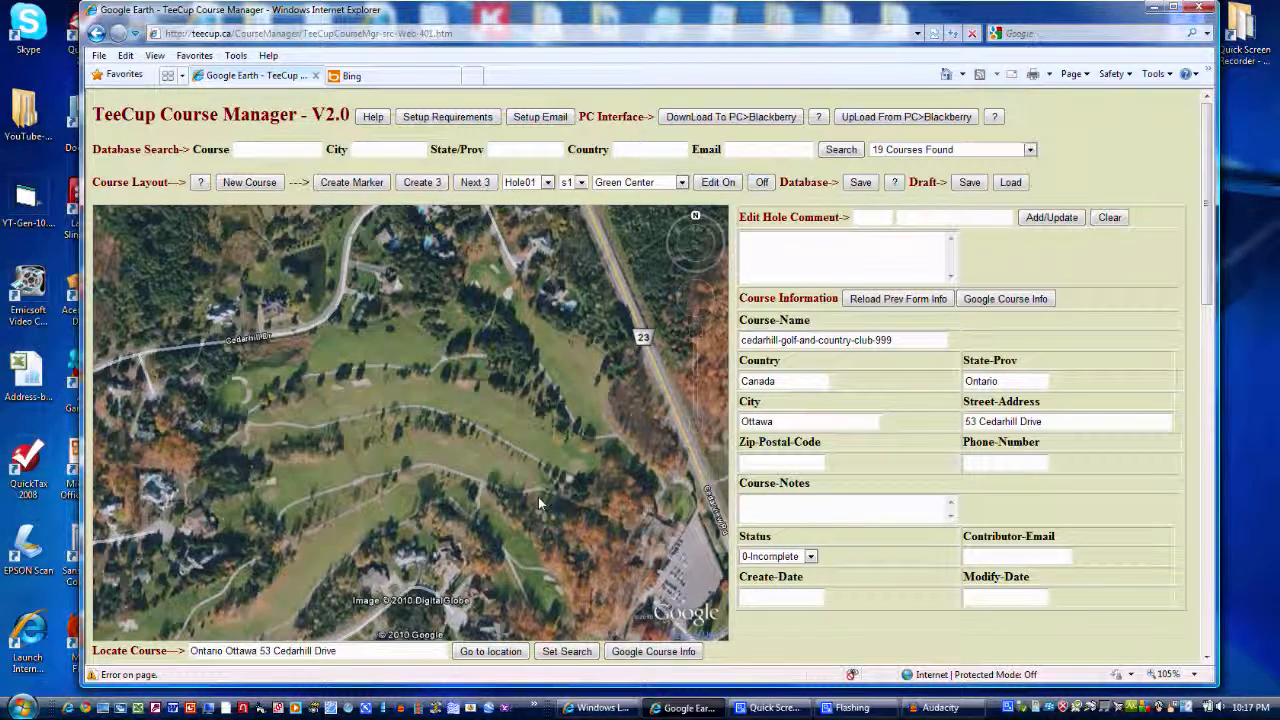
pyautogui.moveTo(565, 388); pyautogui.dragTo(566, 422)
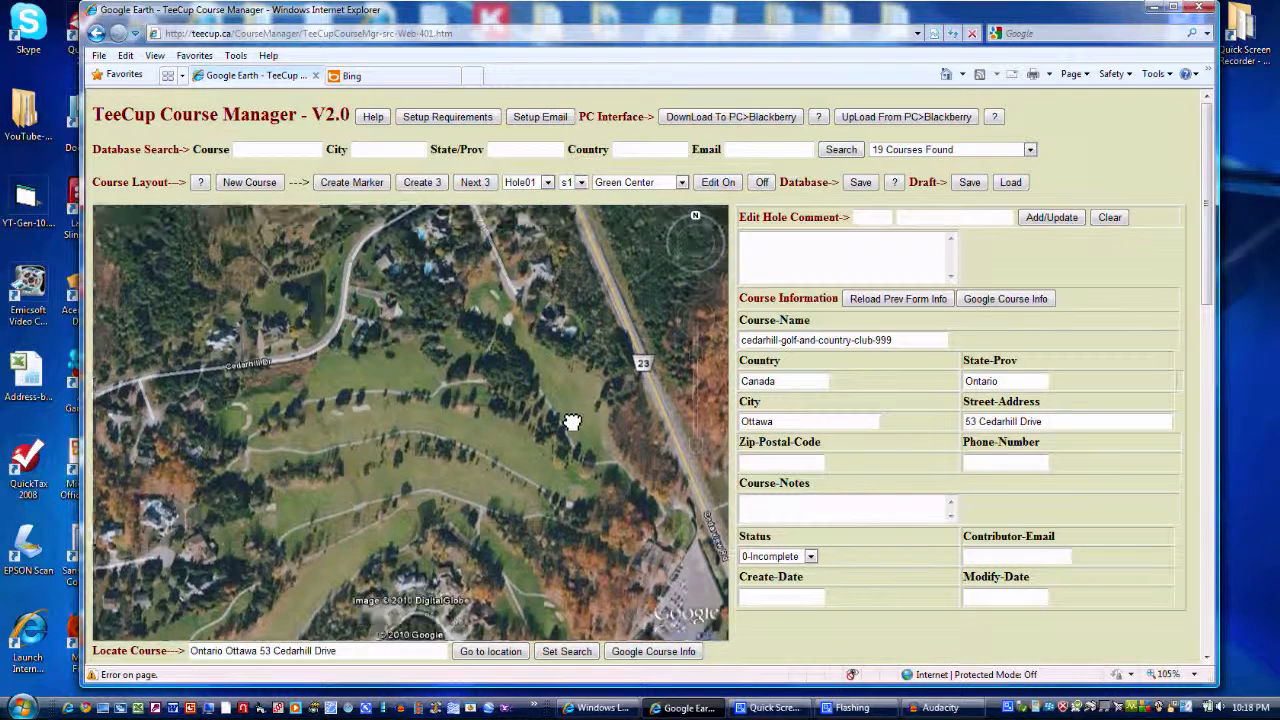
pyautogui.doubleClick(491, 326)
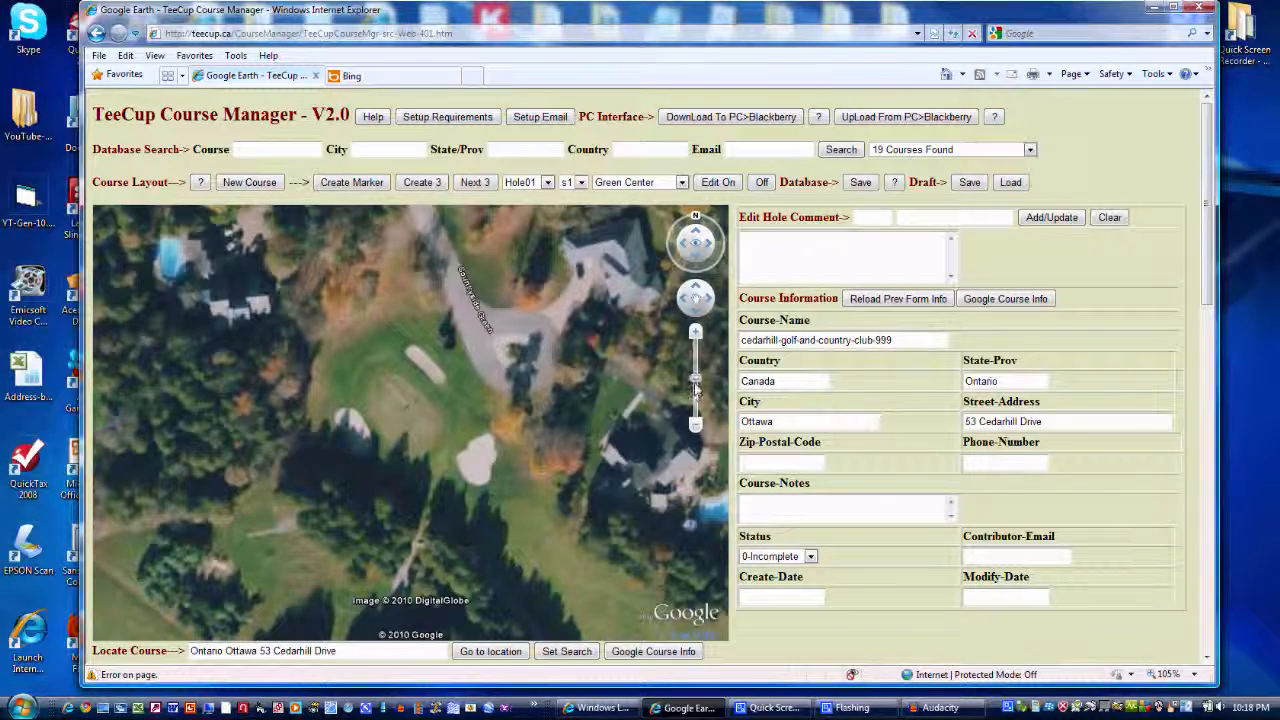
# Examine the green and its surroundings at several zoom levels and from a slightly changed viewing angle
pyautogui.moveTo(695, 379)
pyautogui.mouseDown()
pyautogui.moveTo(695, 398)
pyautogui.moveTo(695, 369)
pyautogui.mouseUp()
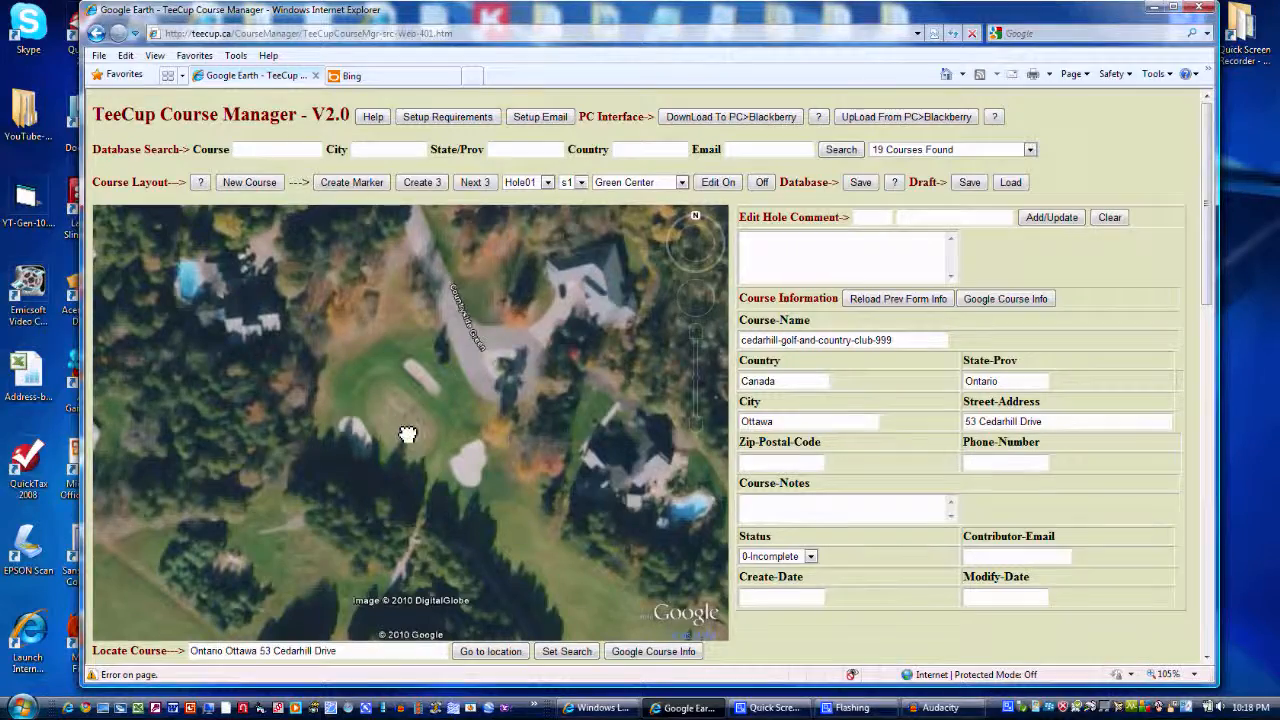
pyautogui.scroll(3, 401, 428)
pyautogui.scroll(-3, 401, 428)
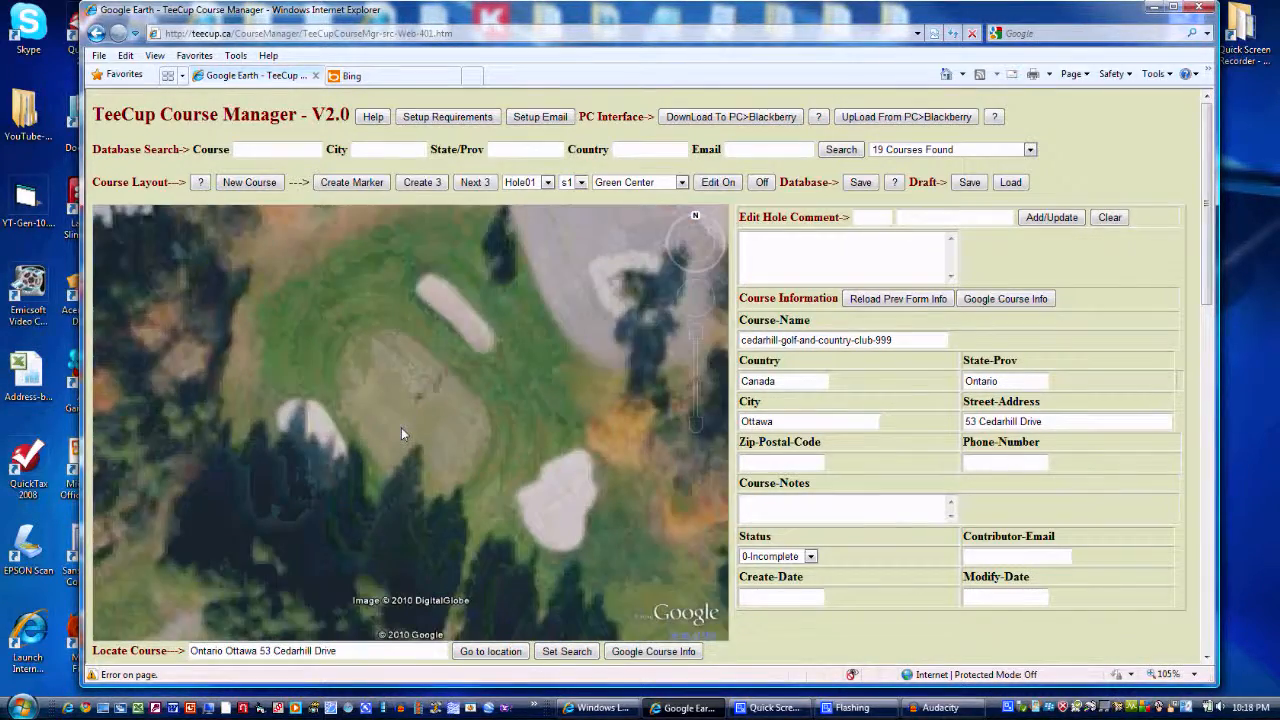
pyautogui.scroll(-2, 401, 427)
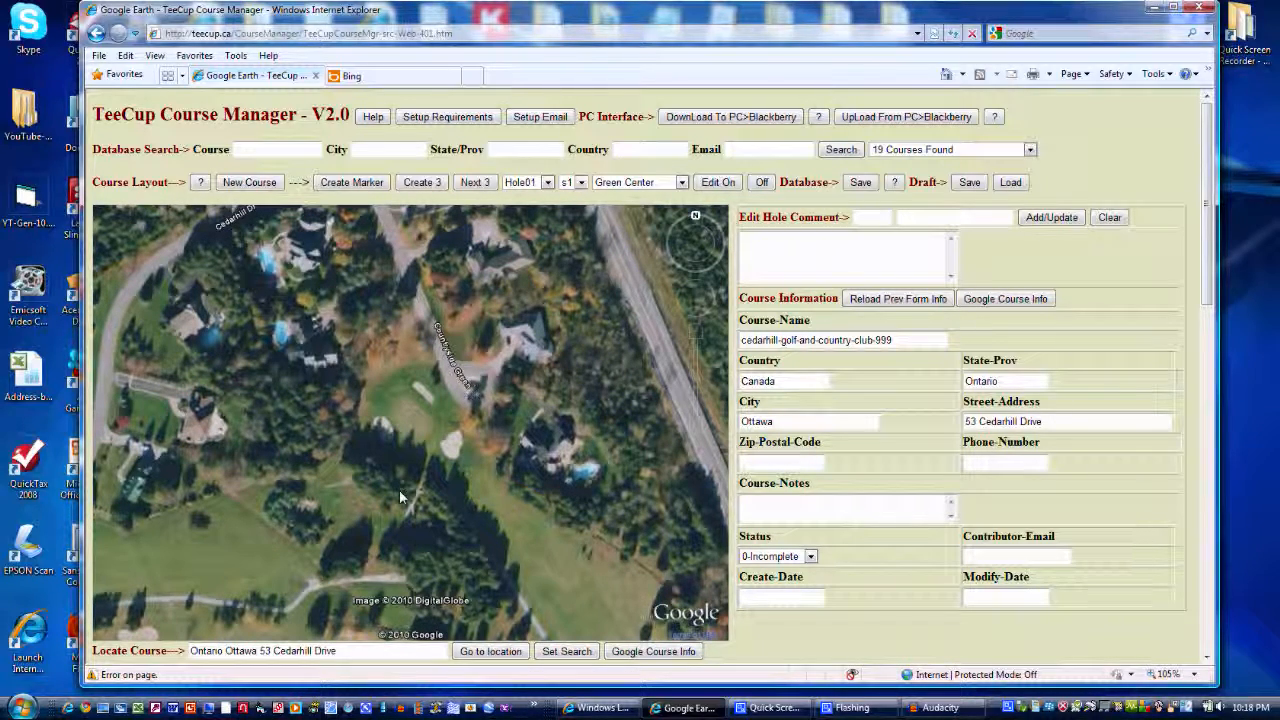
pyautogui.scroll(2, 399, 495)
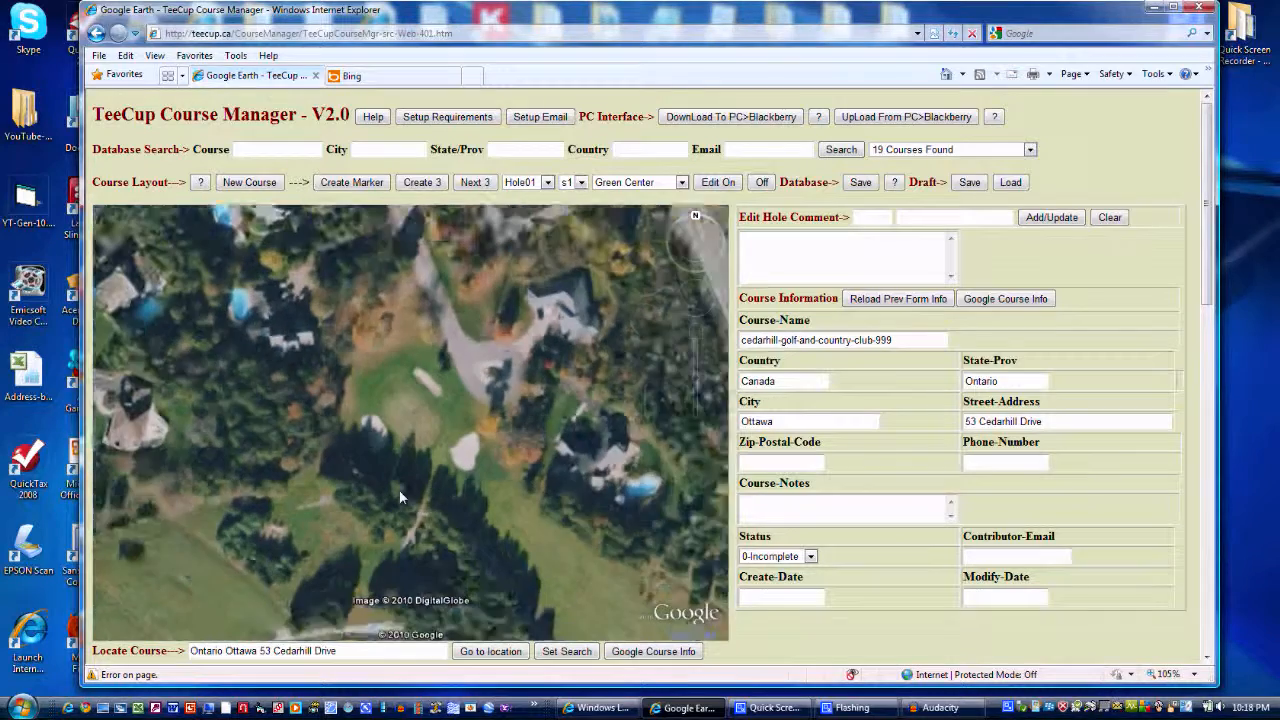
pyautogui.scroll(-2, 399, 495)
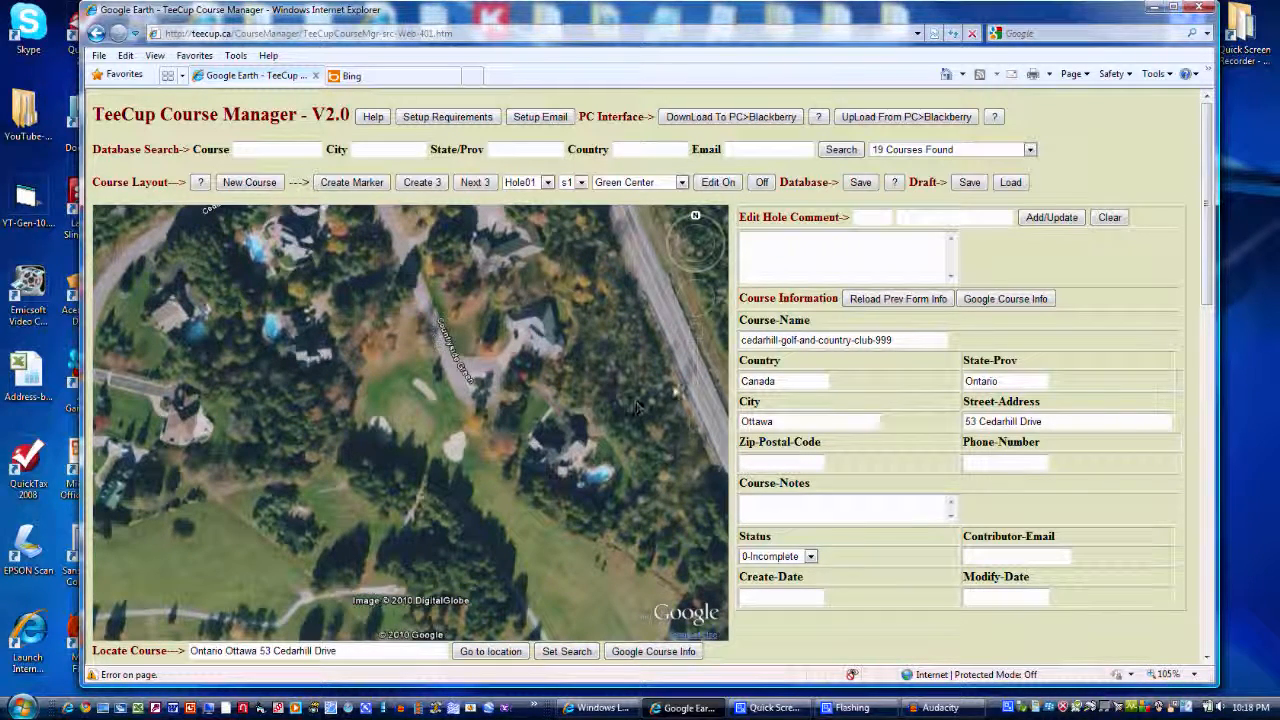
pyautogui.moveTo(697, 388)
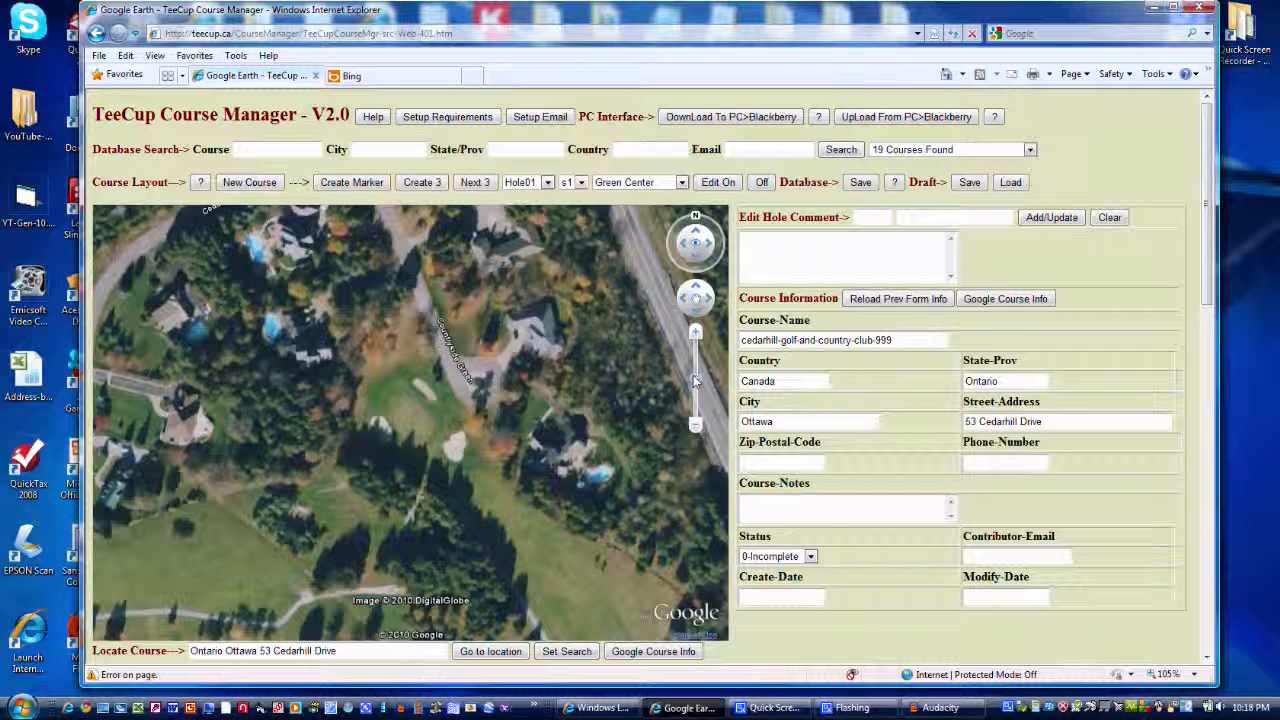
pyautogui.click(697, 262)
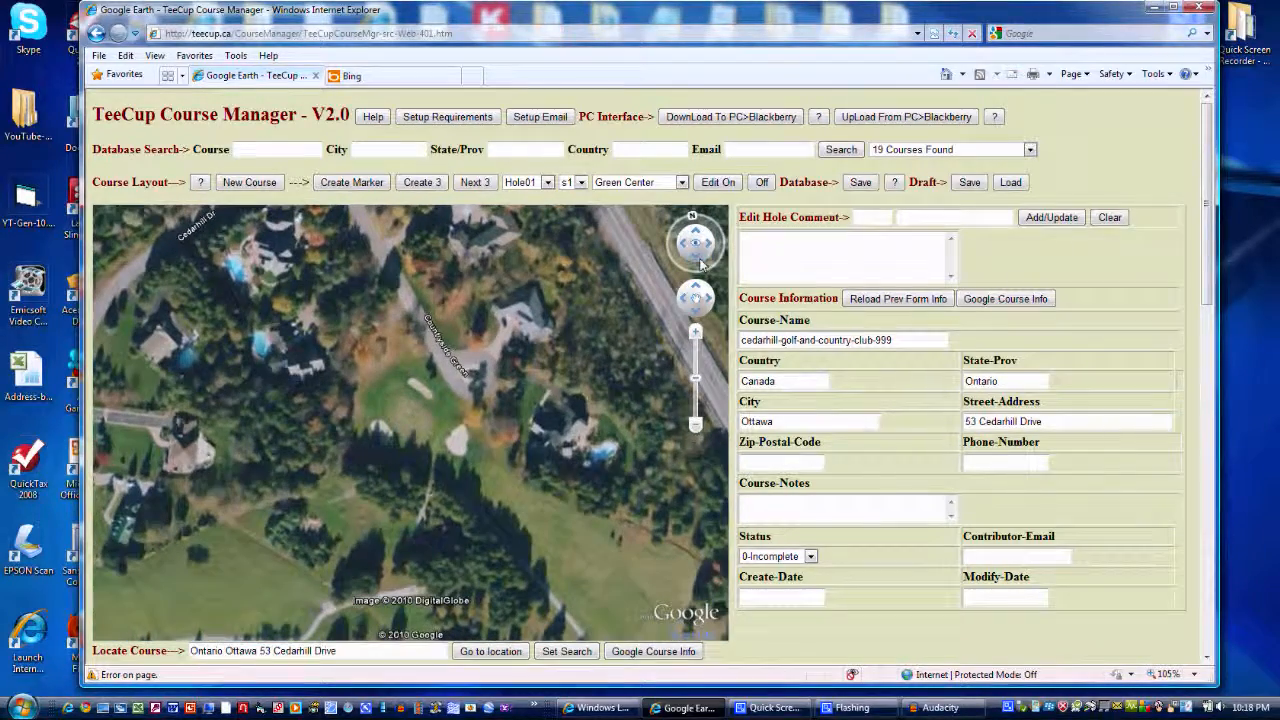
# Create the three Hole01 green markers on the green beside Countryside Green, with Green Back at its northwest edge and Green Front at its southeast edge
pyautogui.click(703, 264)
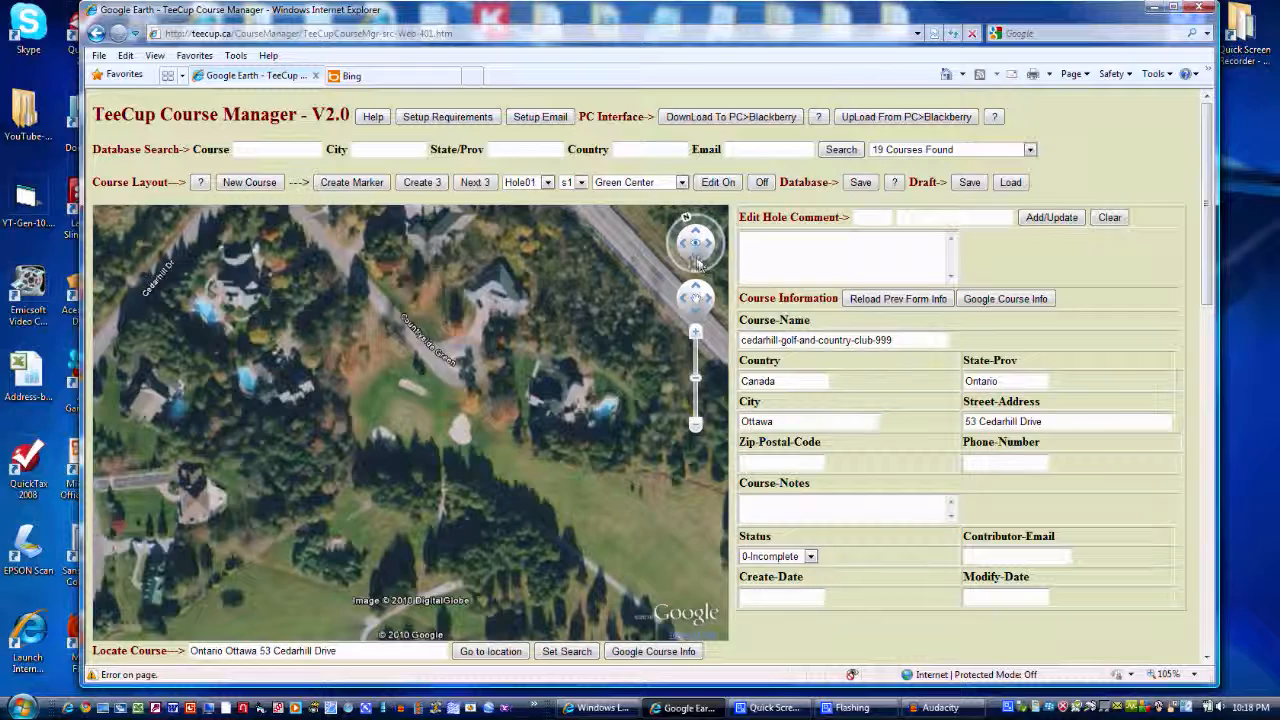
pyautogui.click(708, 249)
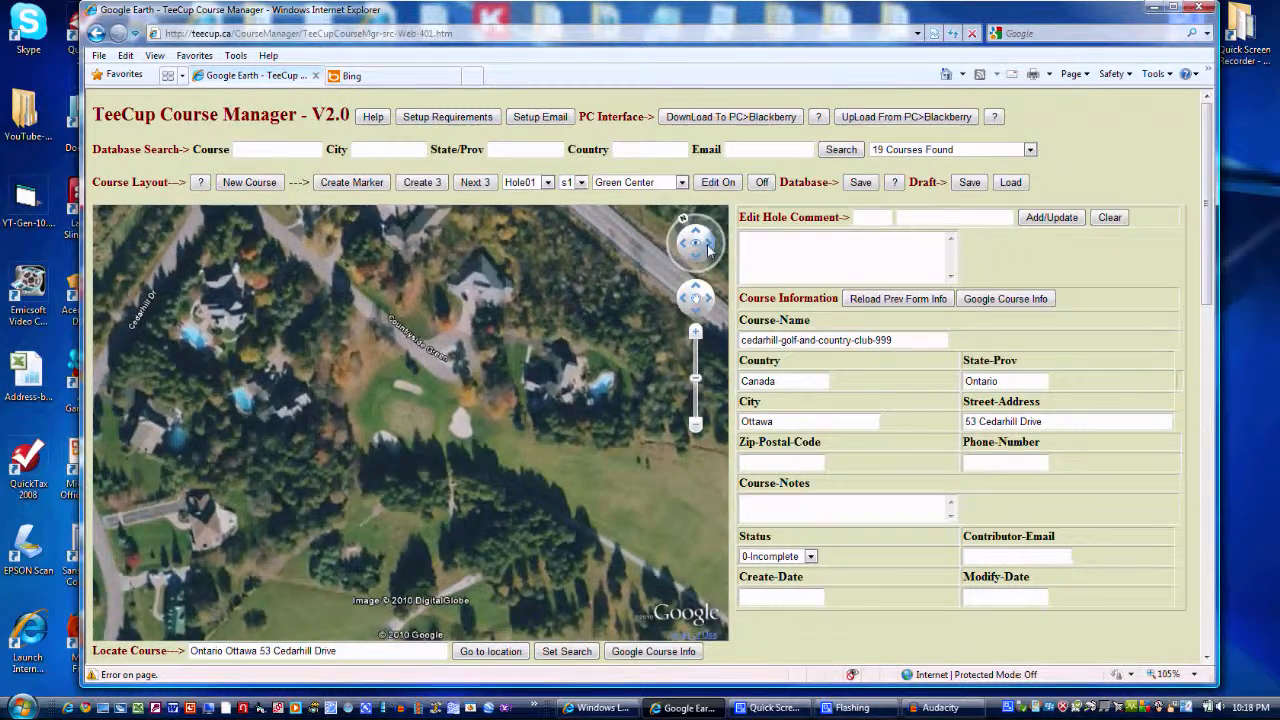
pyautogui.click(693, 261)
pyautogui.moveTo(692, 263); pyautogui.dragTo(682, 243)
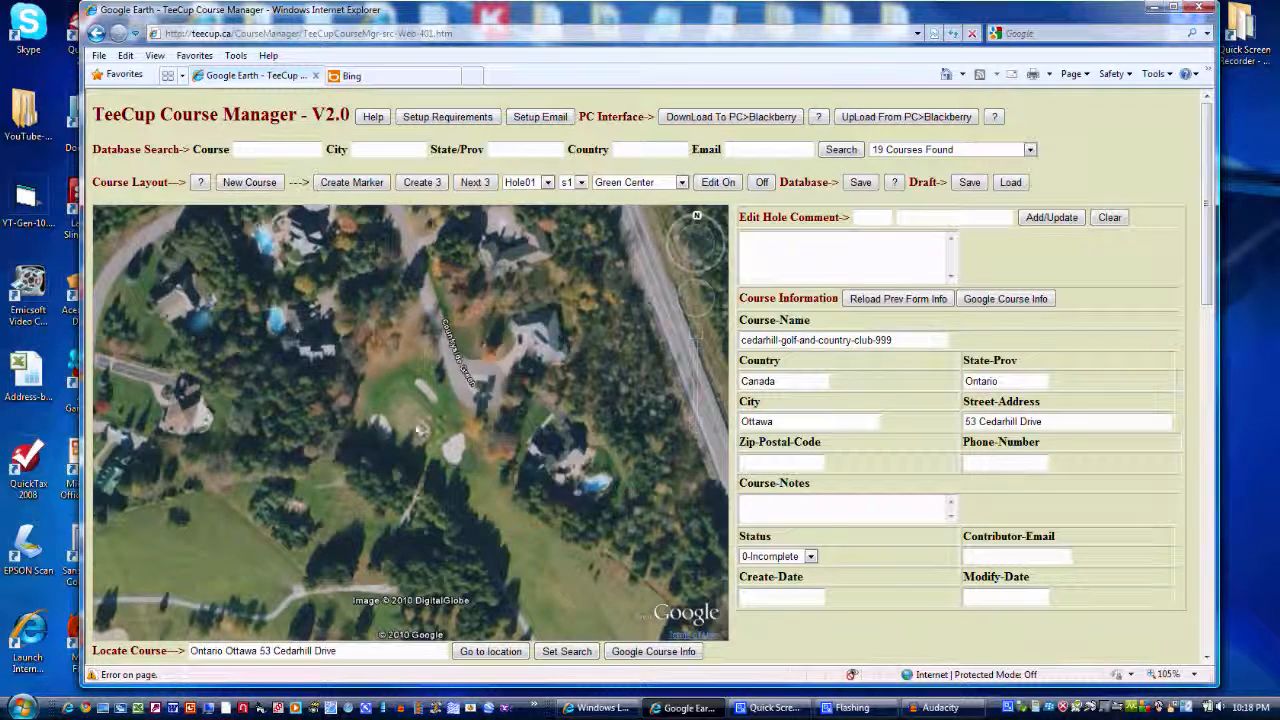
pyautogui.scroll(5, 411, 425)
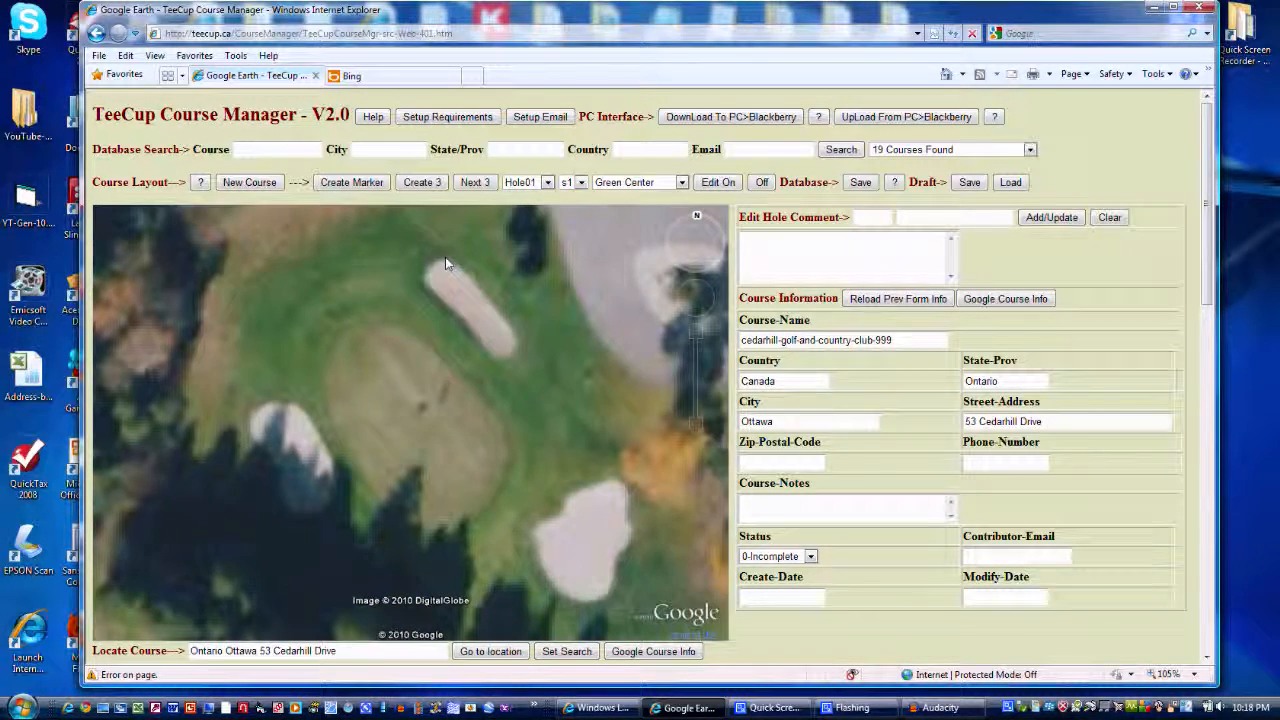
pyautogui.click(423, 184)
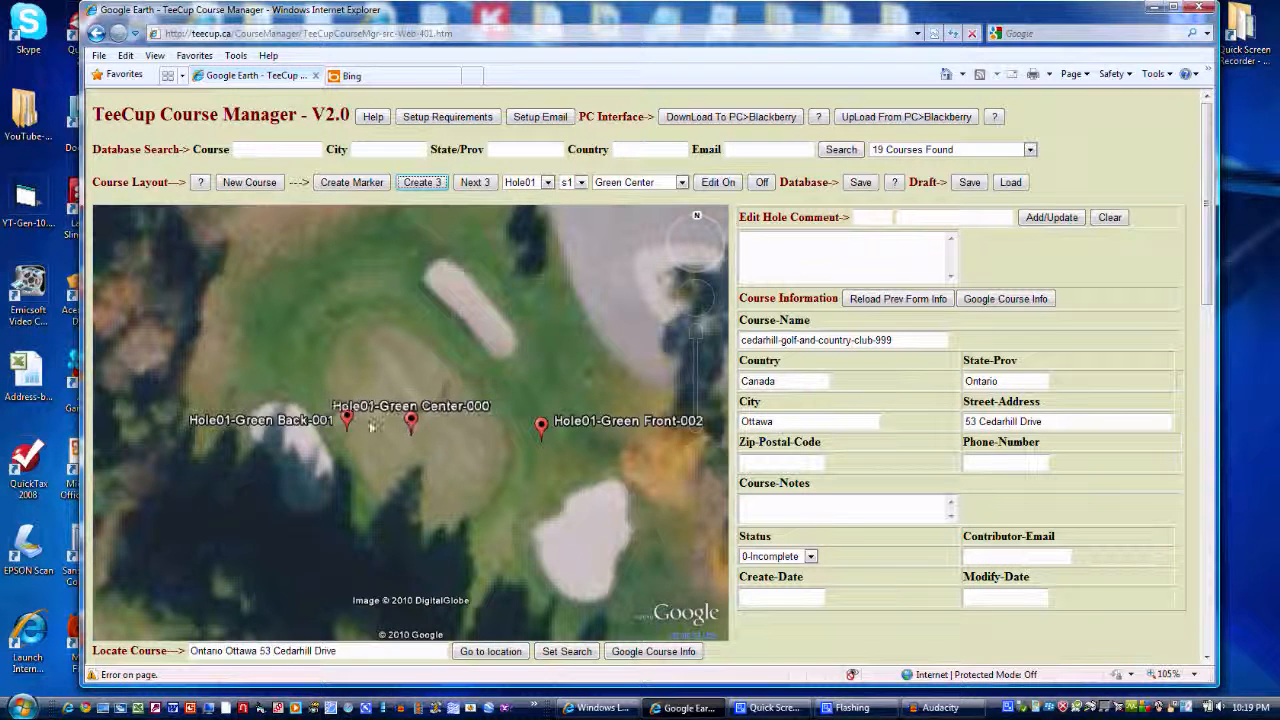
pyautogui.moveTo(348, 420); pyautogui.dragTo(336, 338)
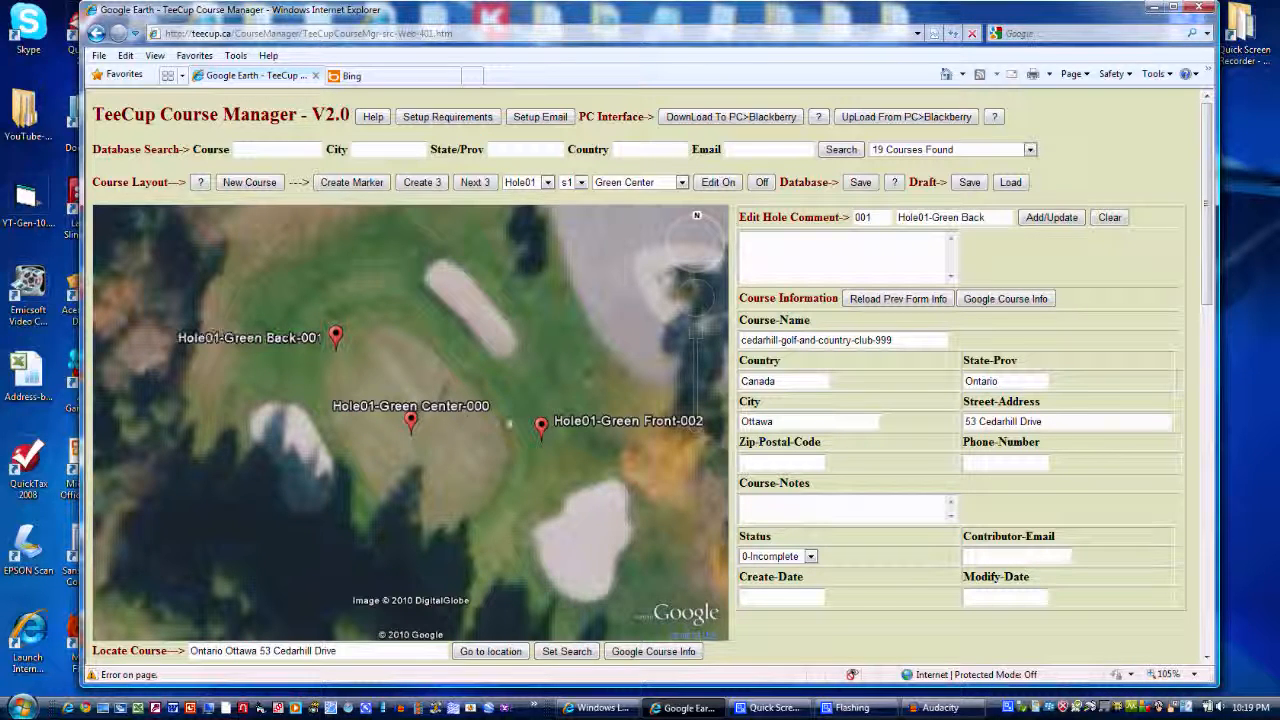
pyautogui.moveTo(539, 438); pyautogui.dragTo(471, 518)
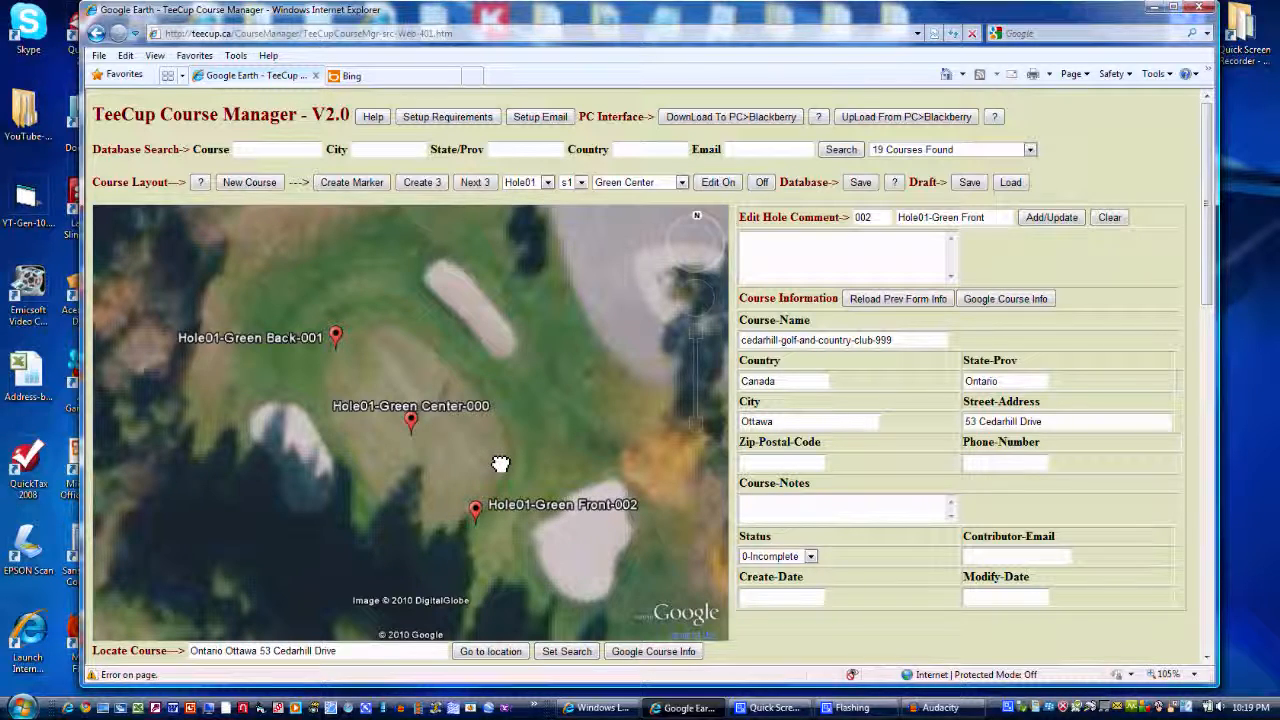
# Create the Hole02 markers on the western green with two curved bunkers, placing Green Front at its northeast edge and Green Back to the southwest
pyautogui.scroll(-3, 500, 464)
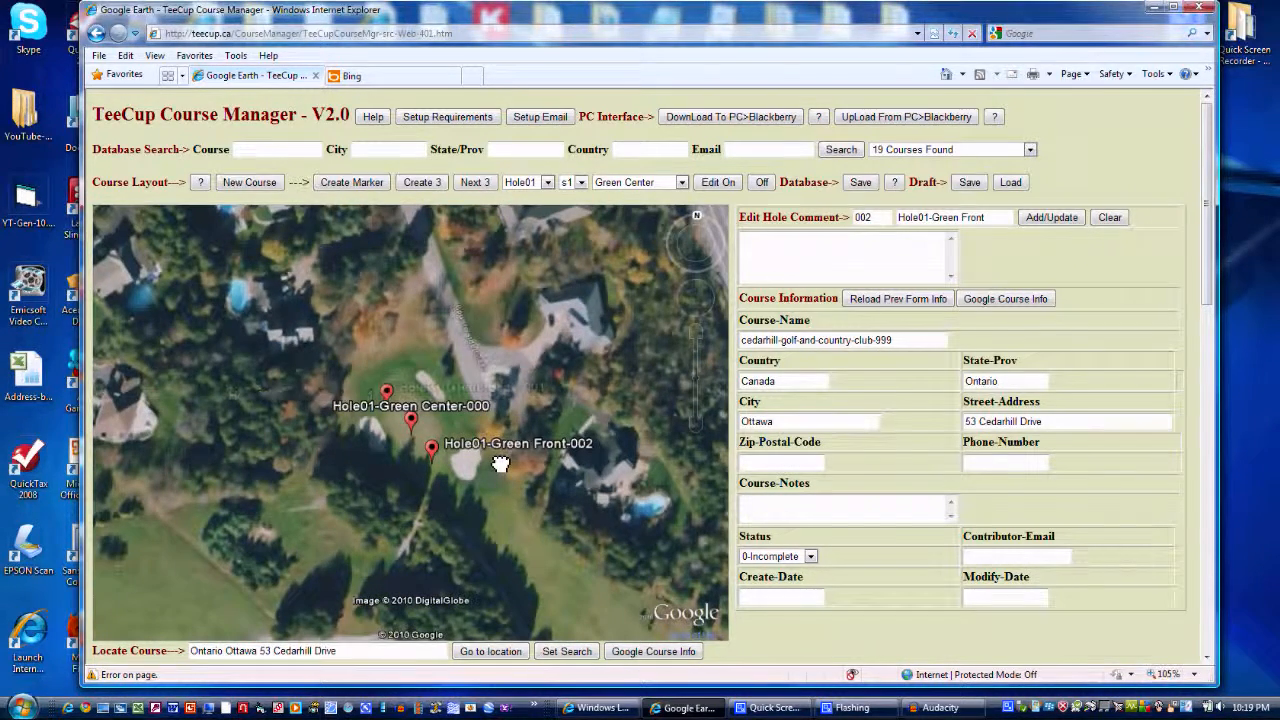
pyautogui.scroll(-2, 500, 464)
pyautogui.moveTo(344, 510); pyautogui.dragTo(812, 449)
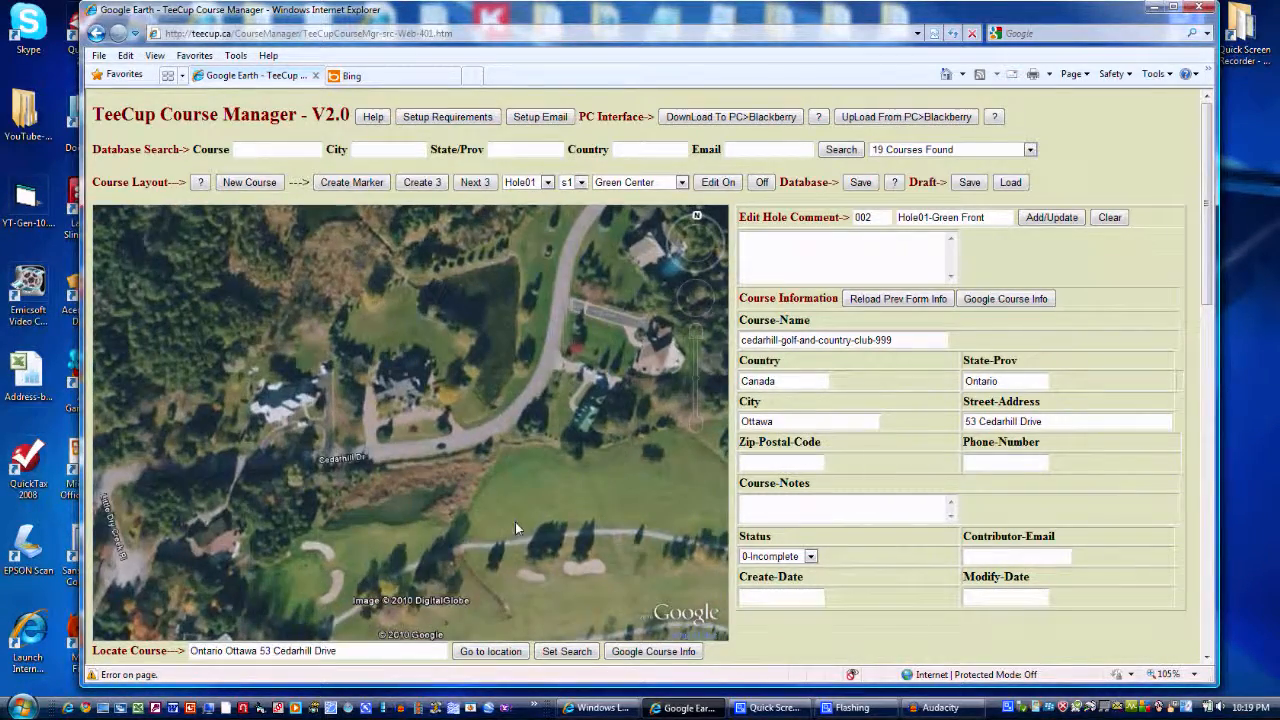
pyautogui.moveTo(515, 522); pyautogui.dragTo(620, 463)
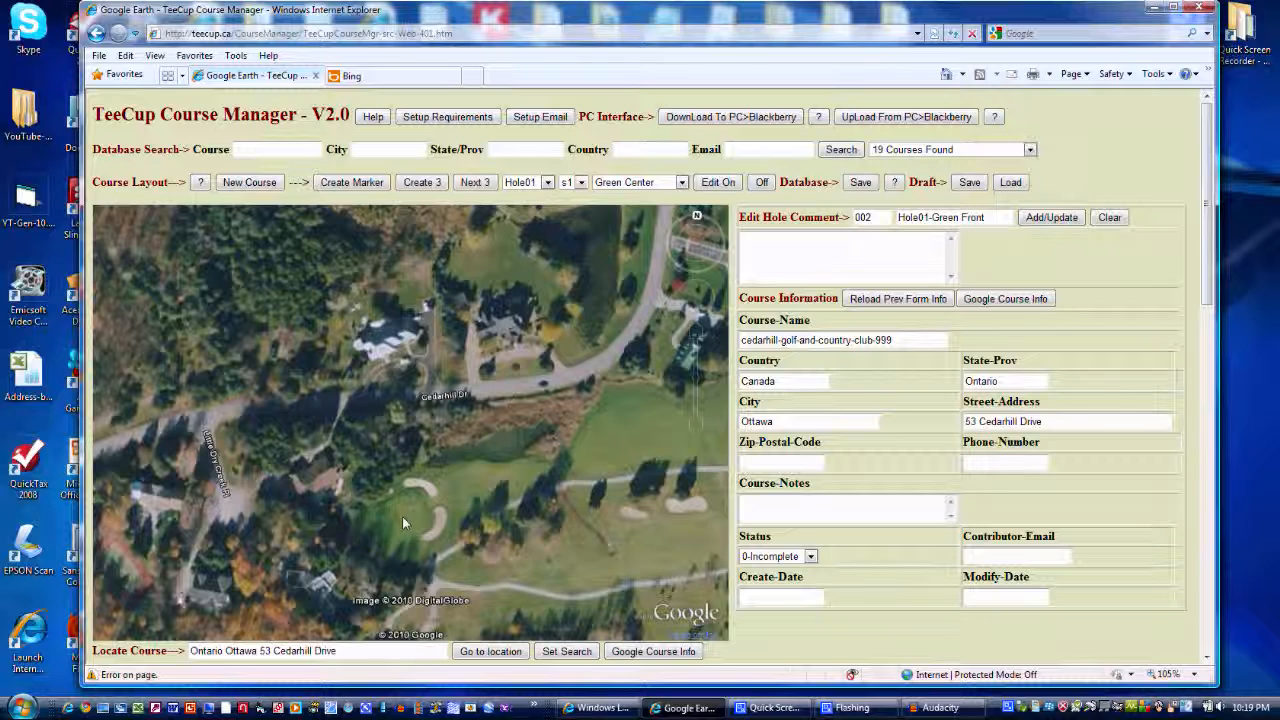
pyautogui.scroll(3, 401, 519)
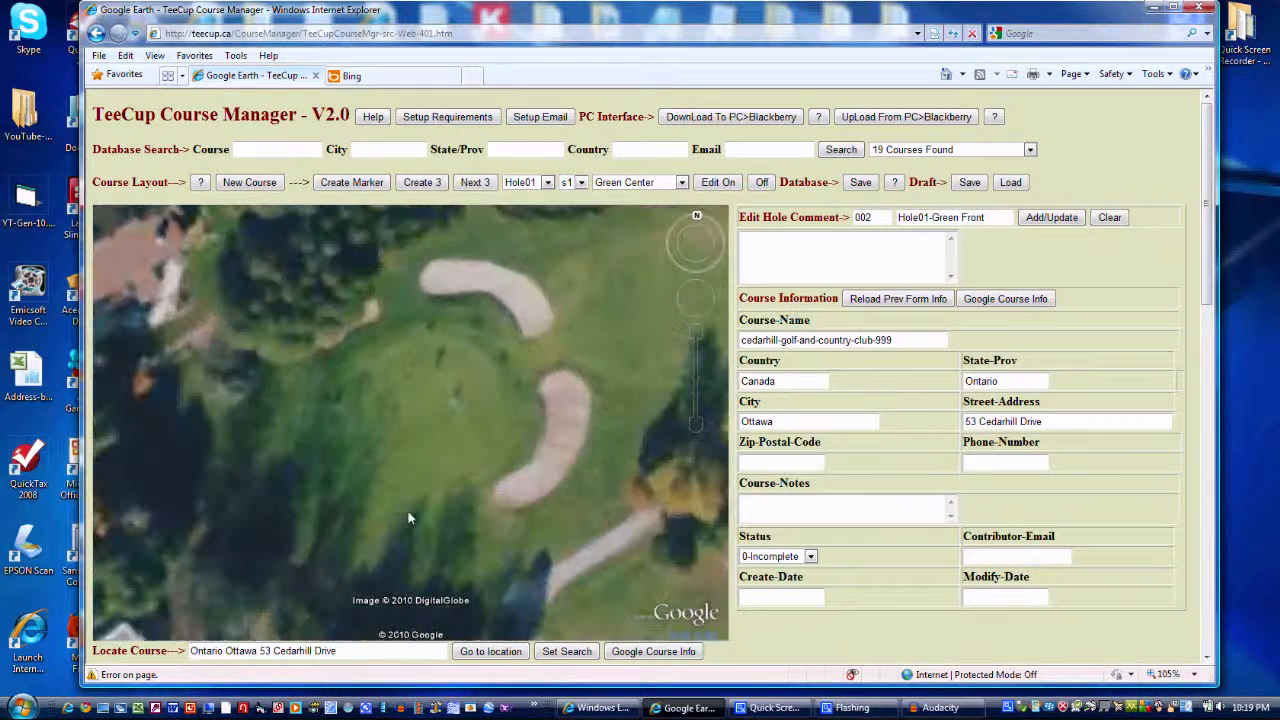
pyautogui.click(476, 183)
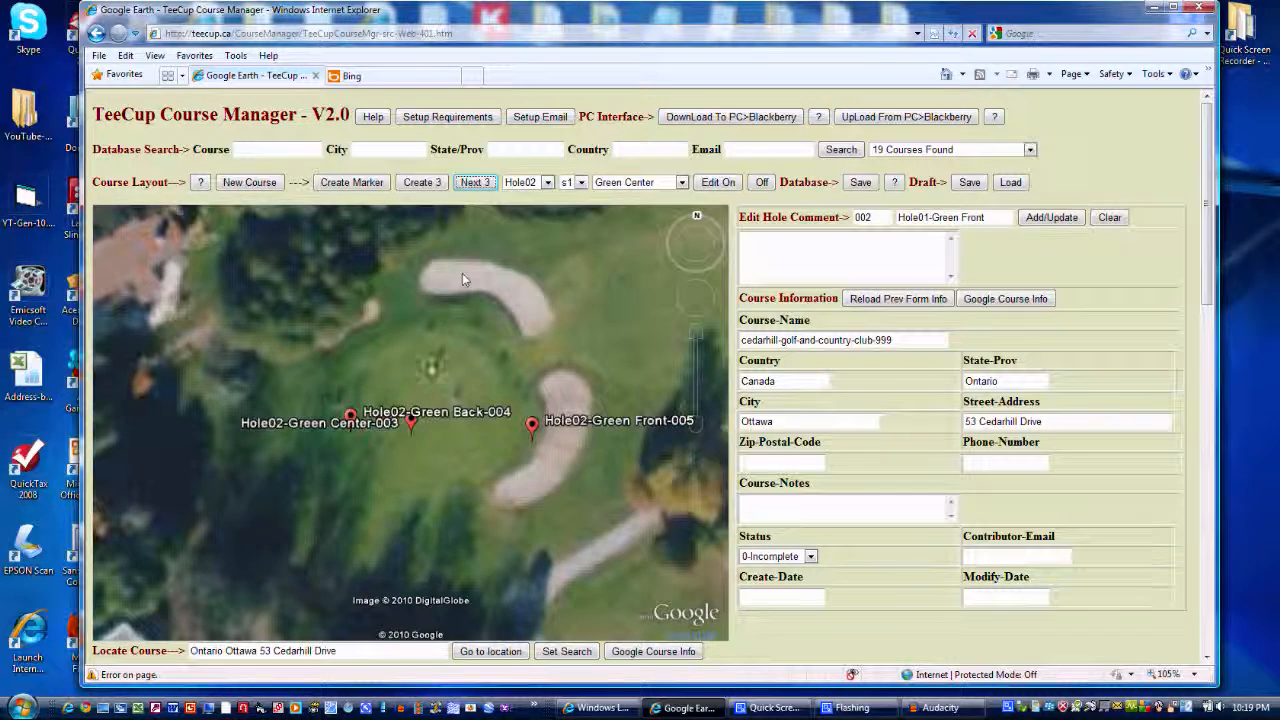
pyautogui.moveTo(531, 430); pyautogui.dragTo(517, 376)
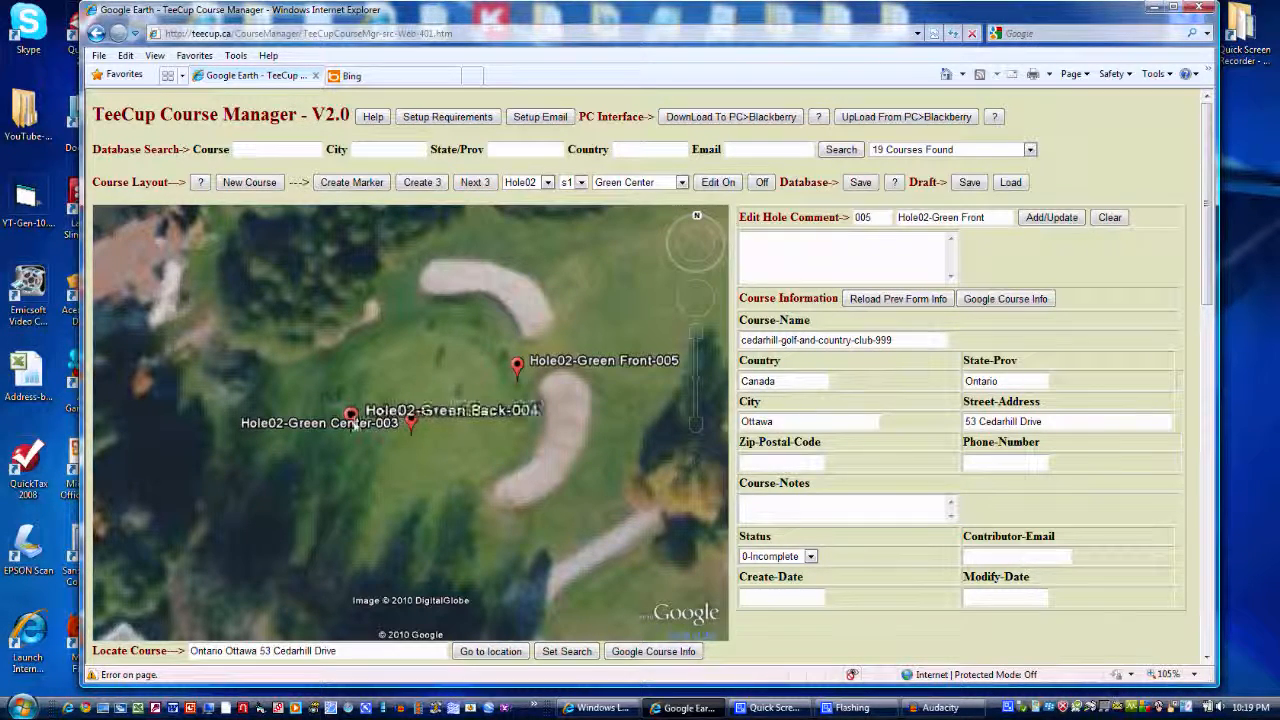
pyautogui.moveTo(351, 421); pyautogui.dragTo(305, 458)
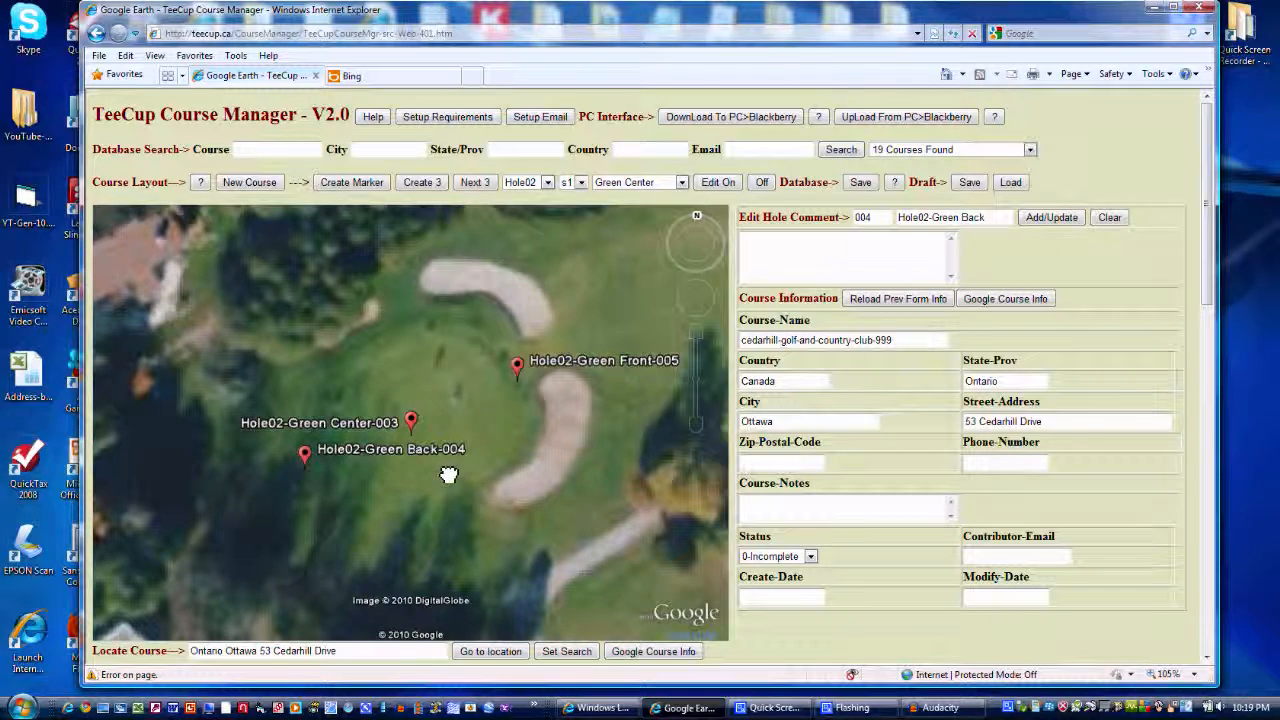
# Create the Hole03 markers on the southeastern green, placing Green Front at its northwest edge, Green Back at its southeast edge and Green Center mid-green
pyautogui.scroll(-2, 449, 475)
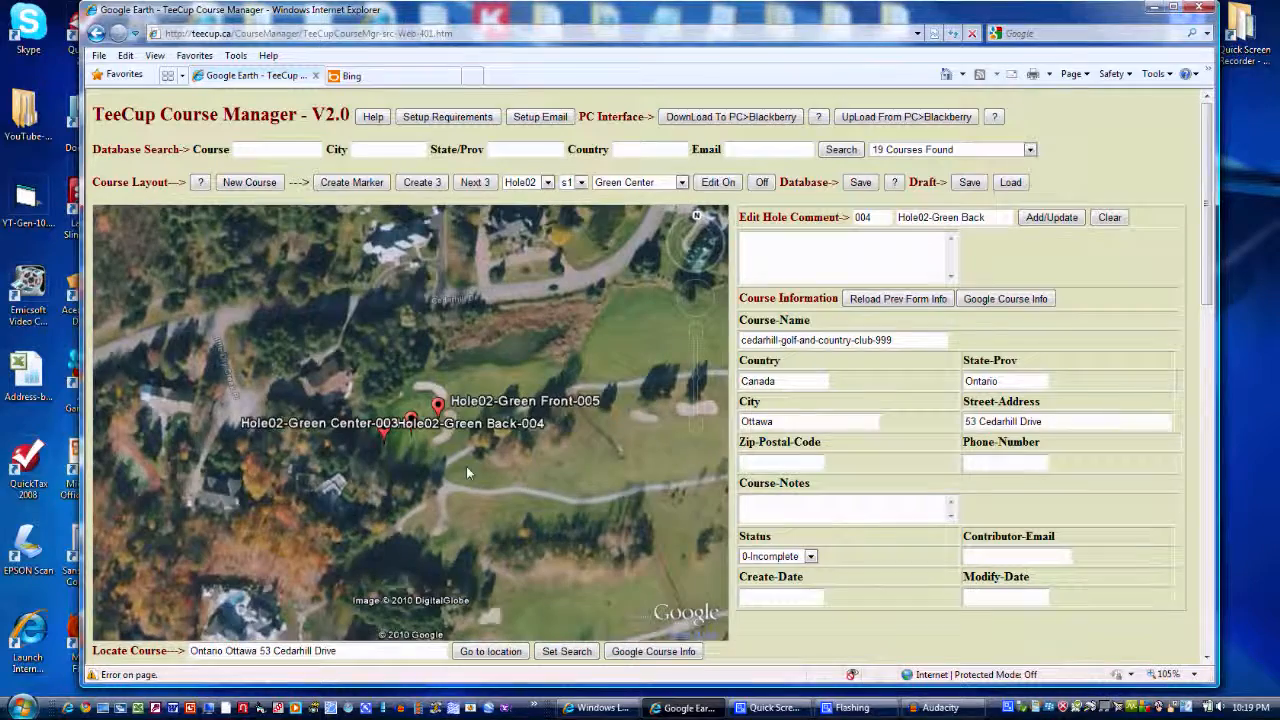
pyautogui.moveTo(640, 461); pyautogui.dragTo(292, 440)
pyautogui.moveTo(655, 510); pyautogui.dragTo(385, 378)
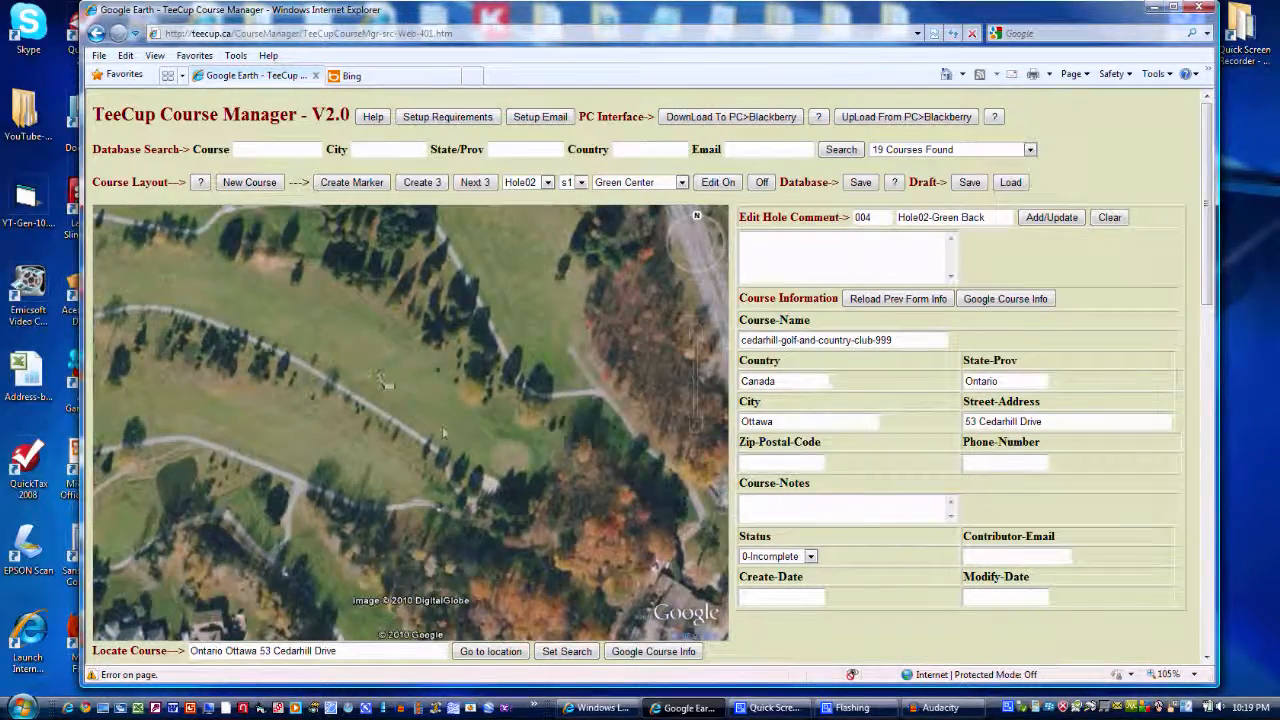
pyautogui.doubleClick(510, 460)
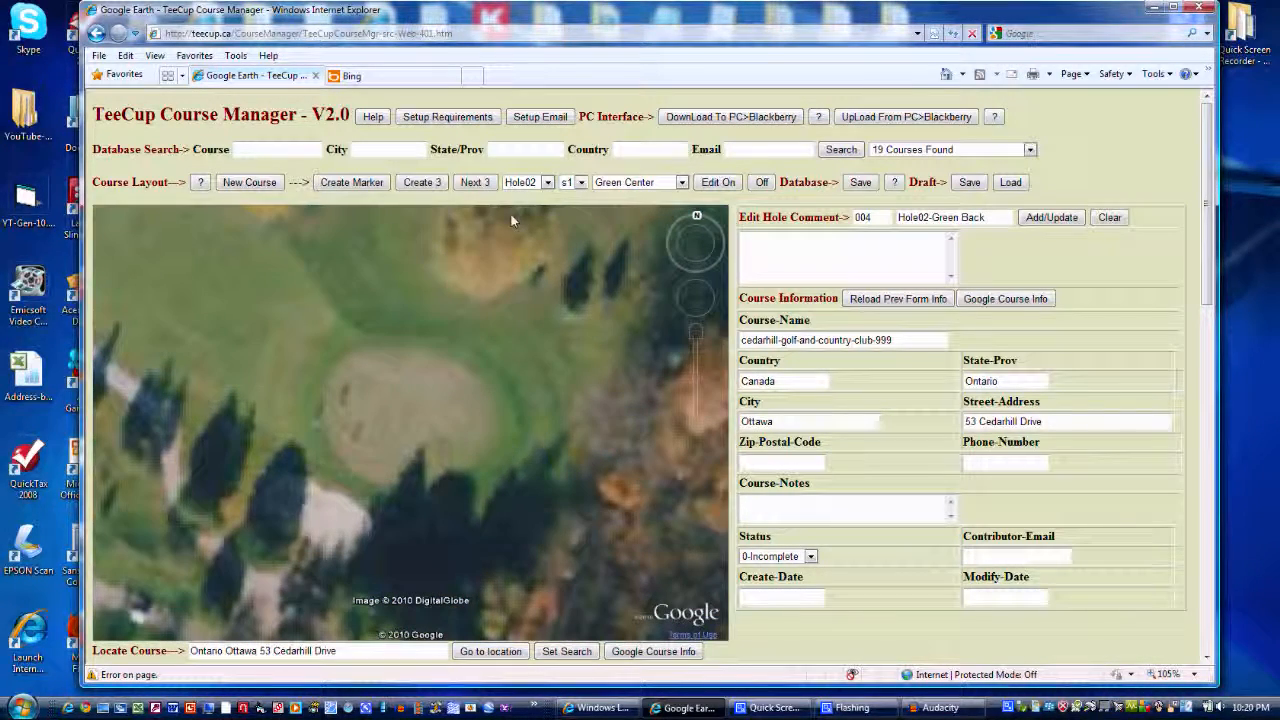
pyautogui.click(475, 182)
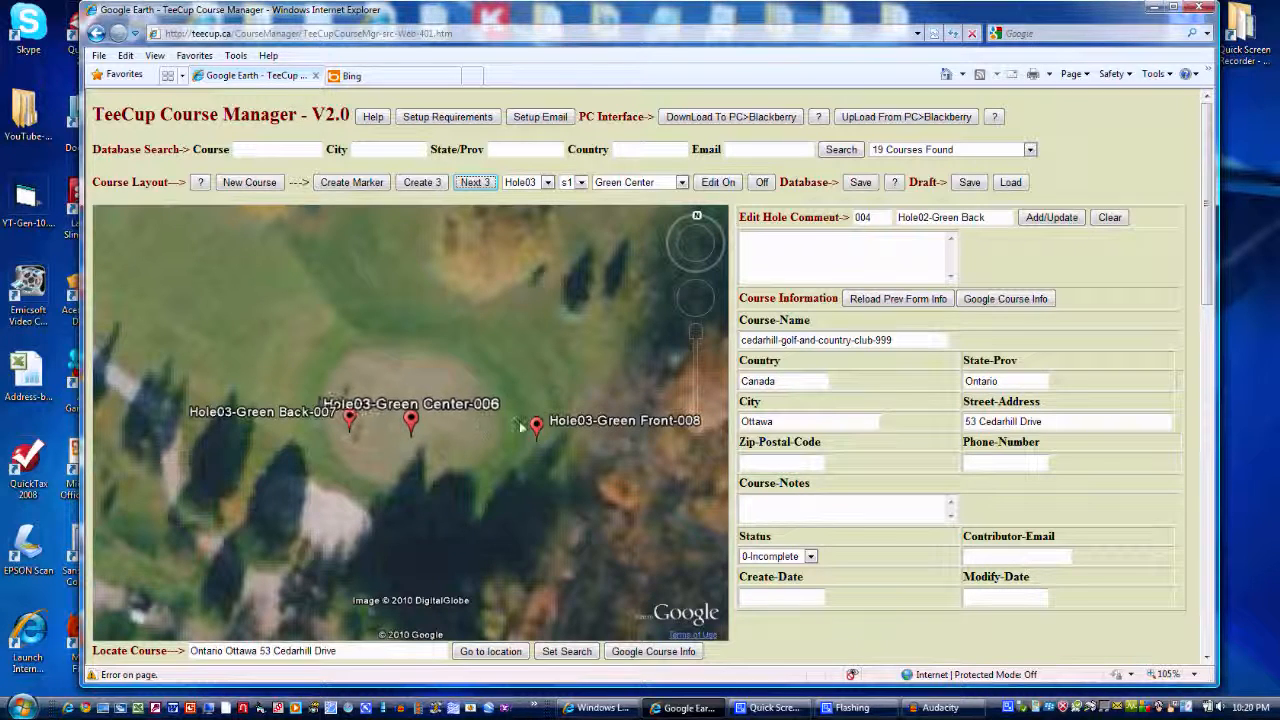
pyautogui.moveTo(535, 428)
pyautogui.mouseDown()
pyautogui.moveTo(506, 394)
pyautogui.moveTo(335, 366)
pyautogui.mouseUp()
pyautogui.moveTo(351, 426); pyautogui.dragTo(495, 459)
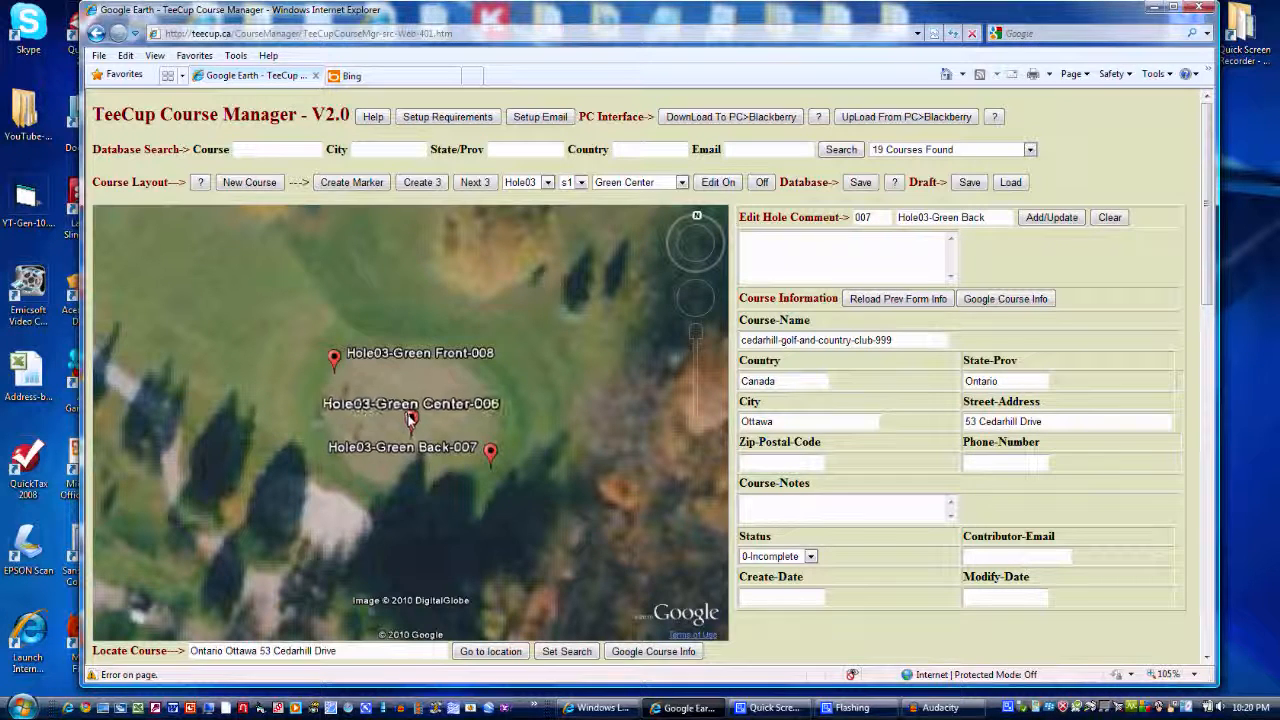
pyautogui.moveTo(411, 420); pyautogui.dragTo(421, 412)
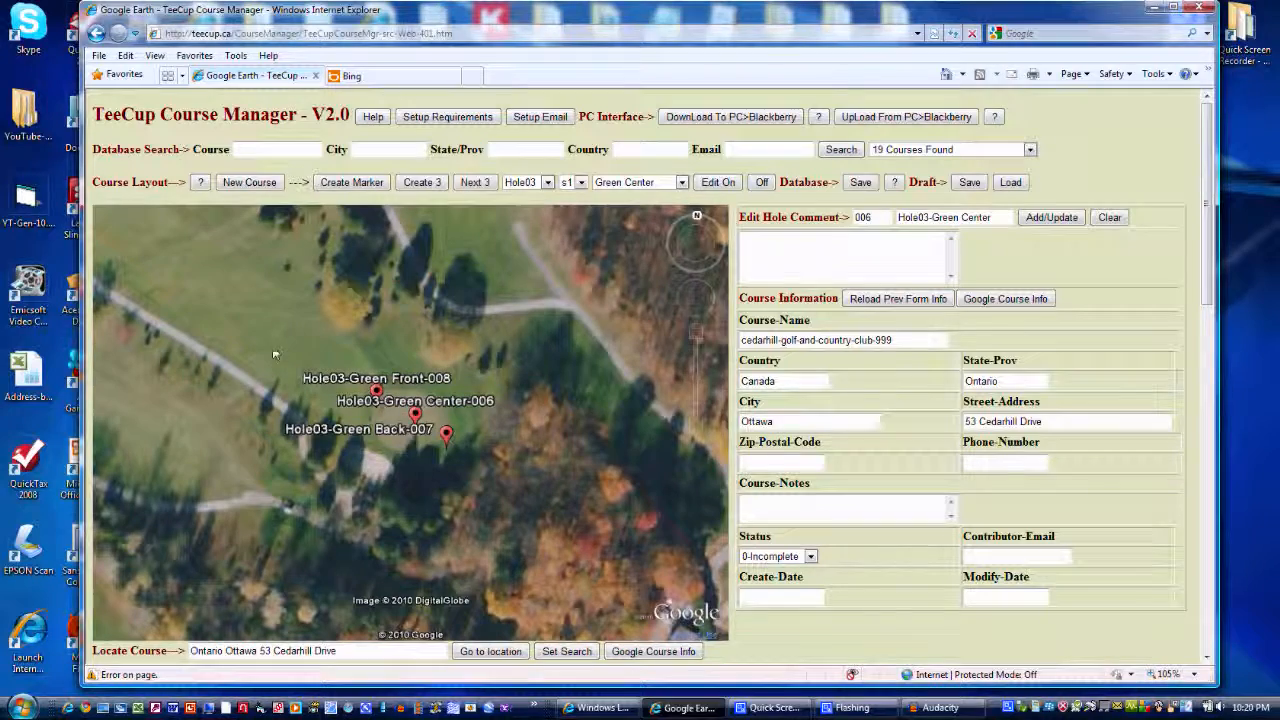
# Add a Dog Leg Right marker for Hole03 in the middle of its fairway, east of the pair of bunkers
pyautogui.moveTo(275, 354); pyautogui.dragTo(508, 449)
pyautogui.scroll(-3, 277, 312)
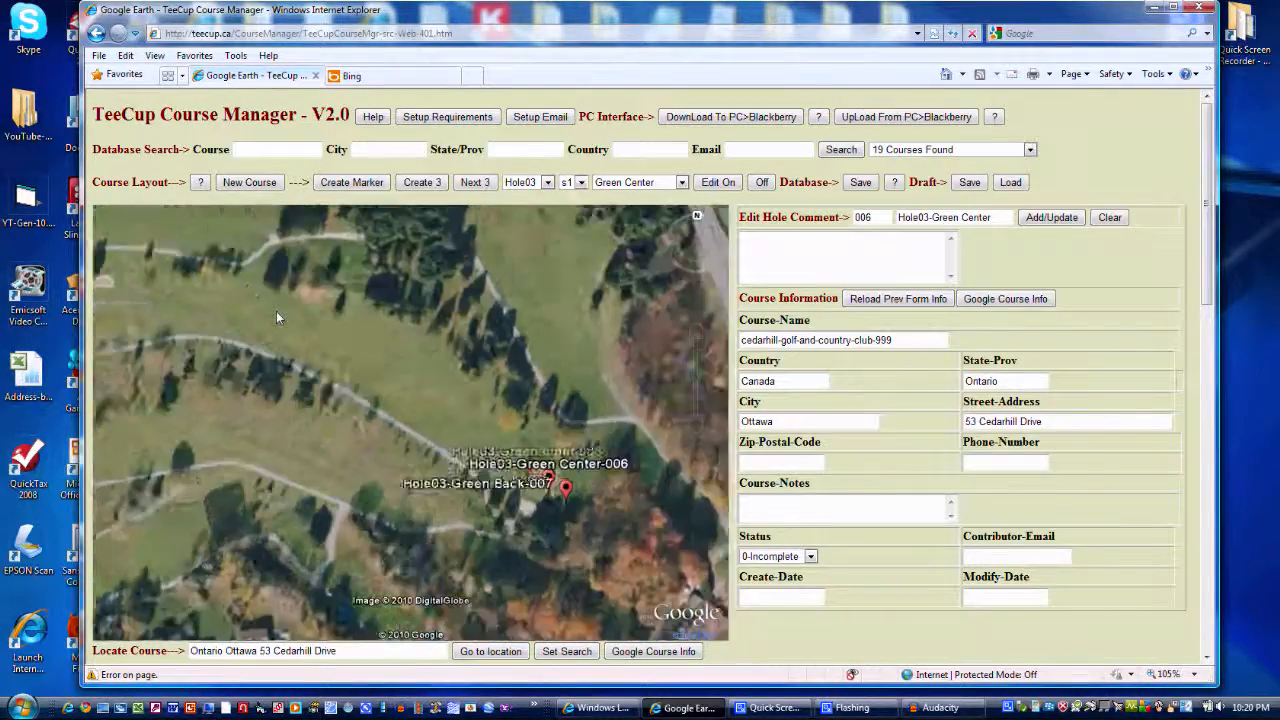
pyautogui.scroll(-2, 277, 317)
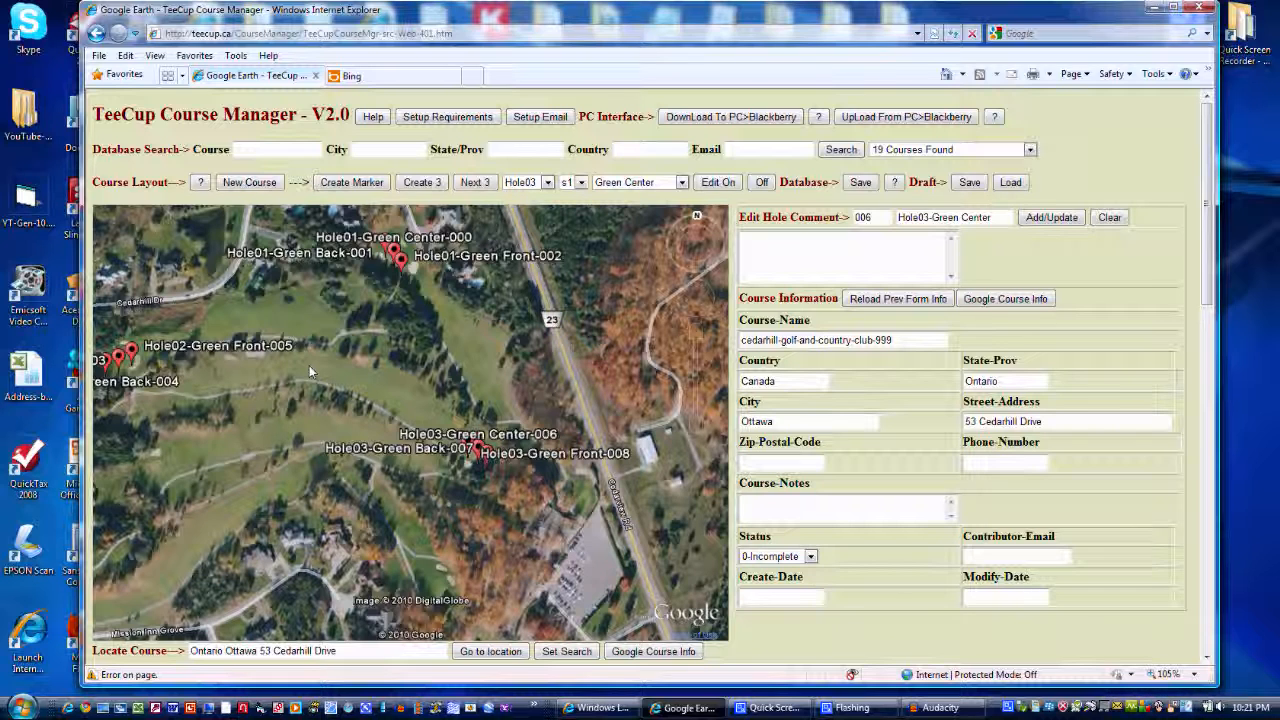
pyautogui.scroll(5, 309, 365)
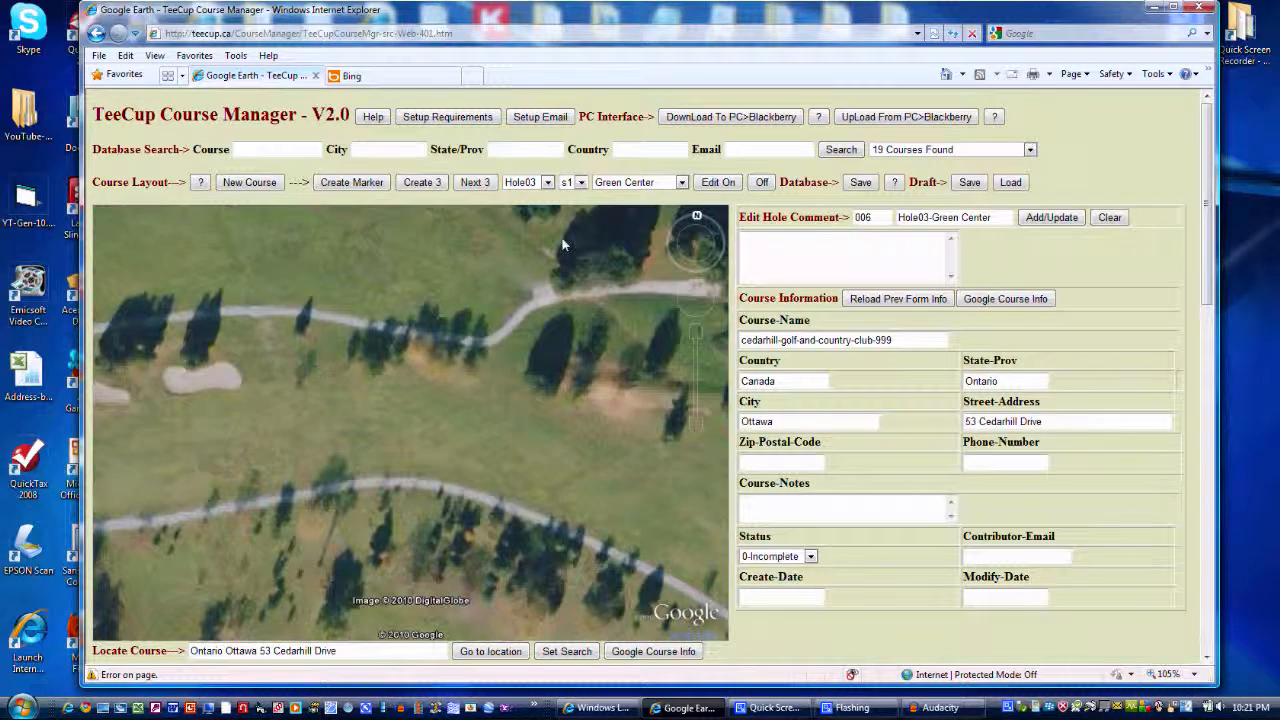
pyautogui.click(681, 182)
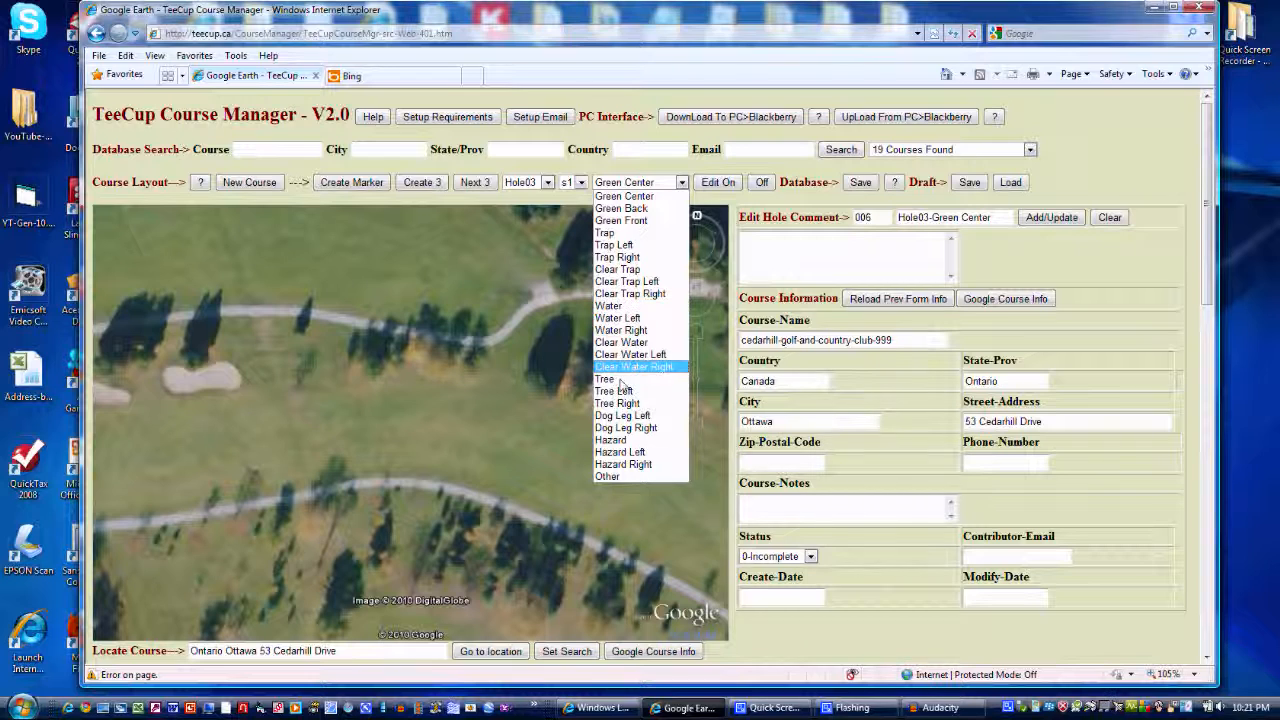
pyautogui.click(622, 427)
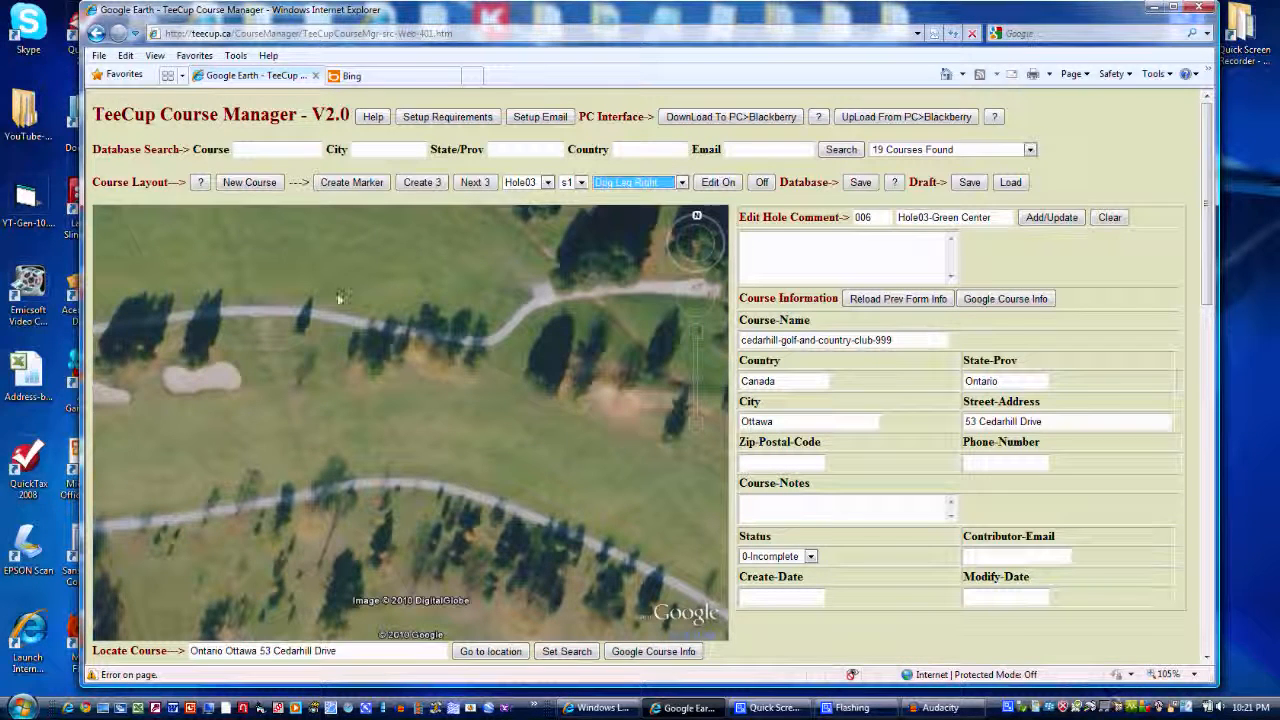
pyautogui.click(338, 184)
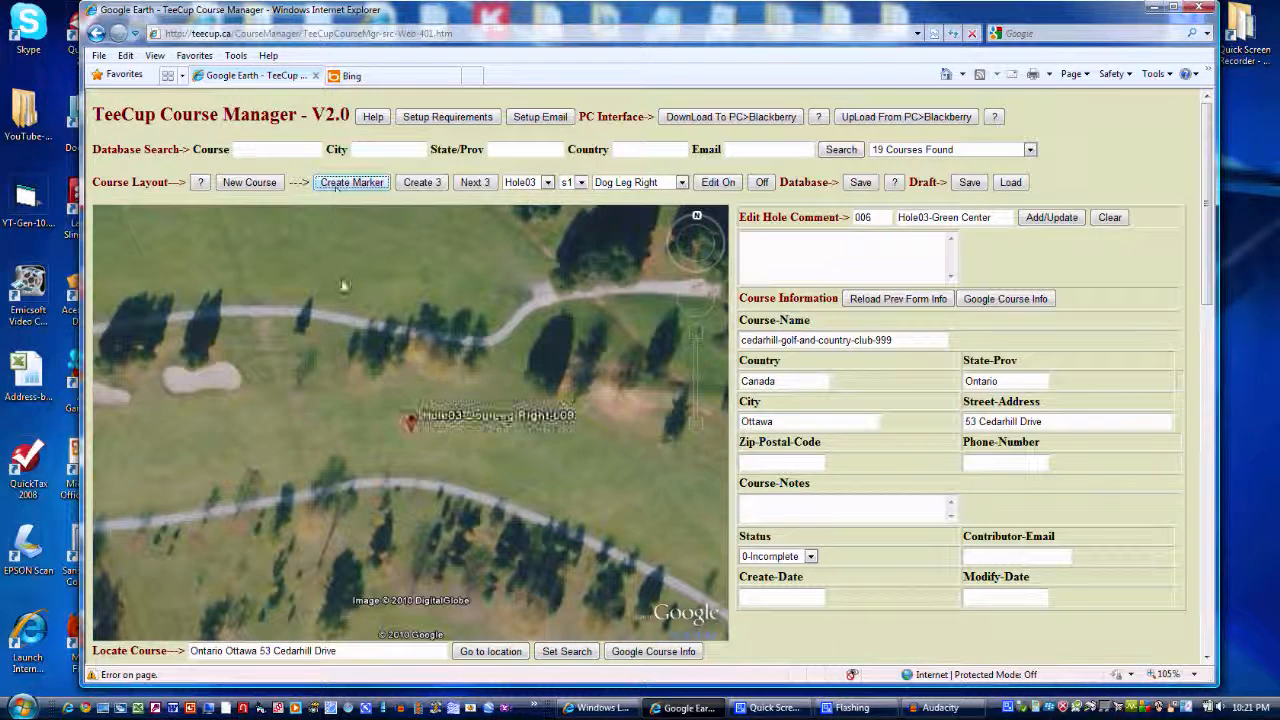
pyautogui.click(400, 415)
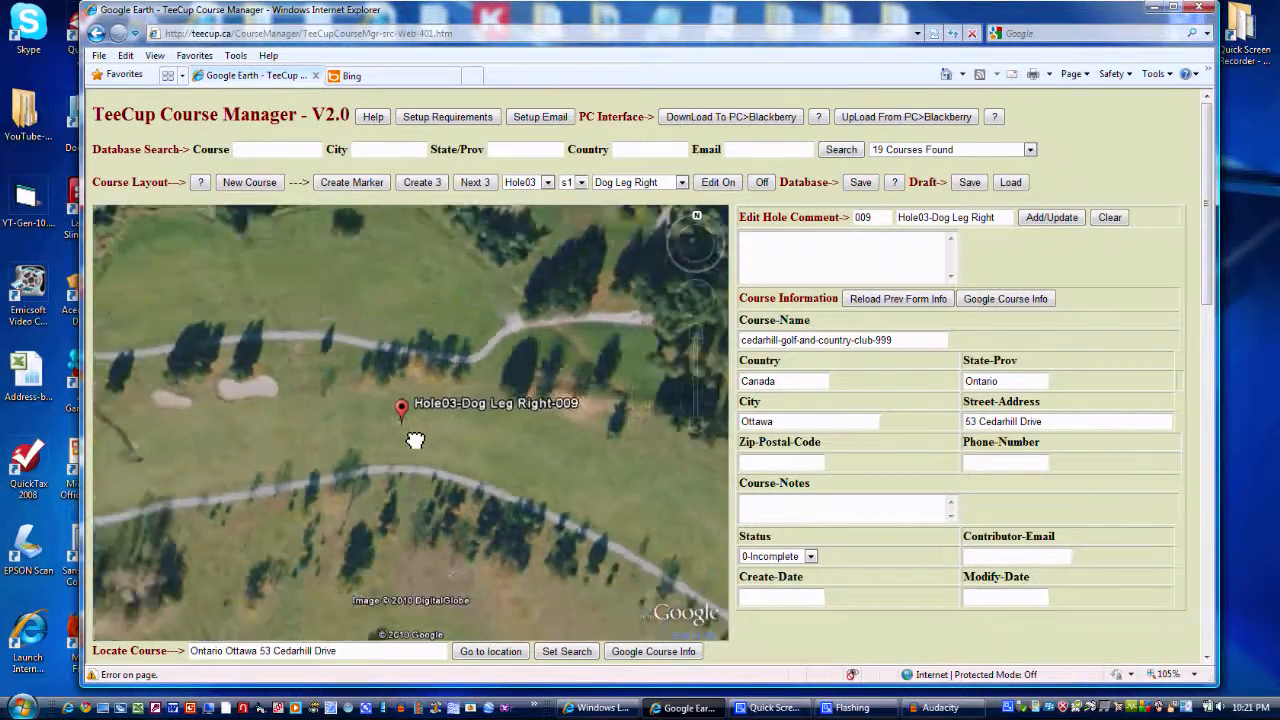
# Save the course with its hole markers to the database and dismiss the confirmation message
pyautogui.scroll(-3, 415, 441)
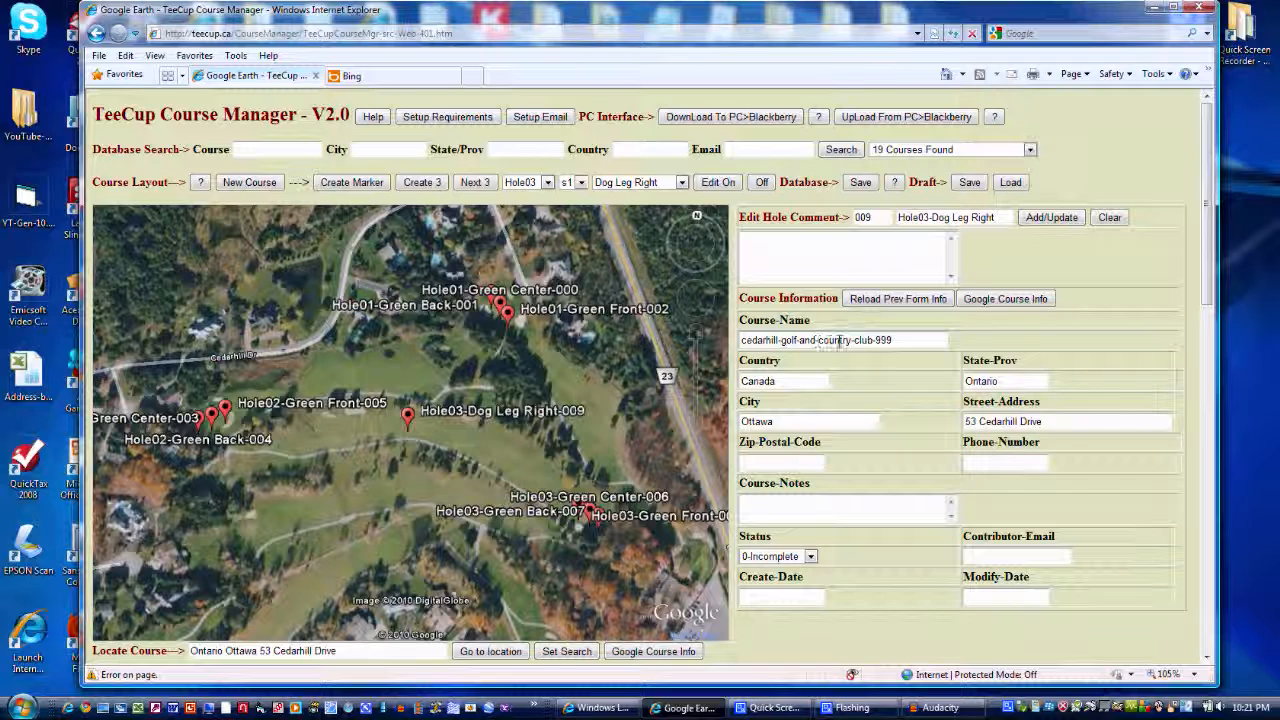
pyautogui.click(861, 186)
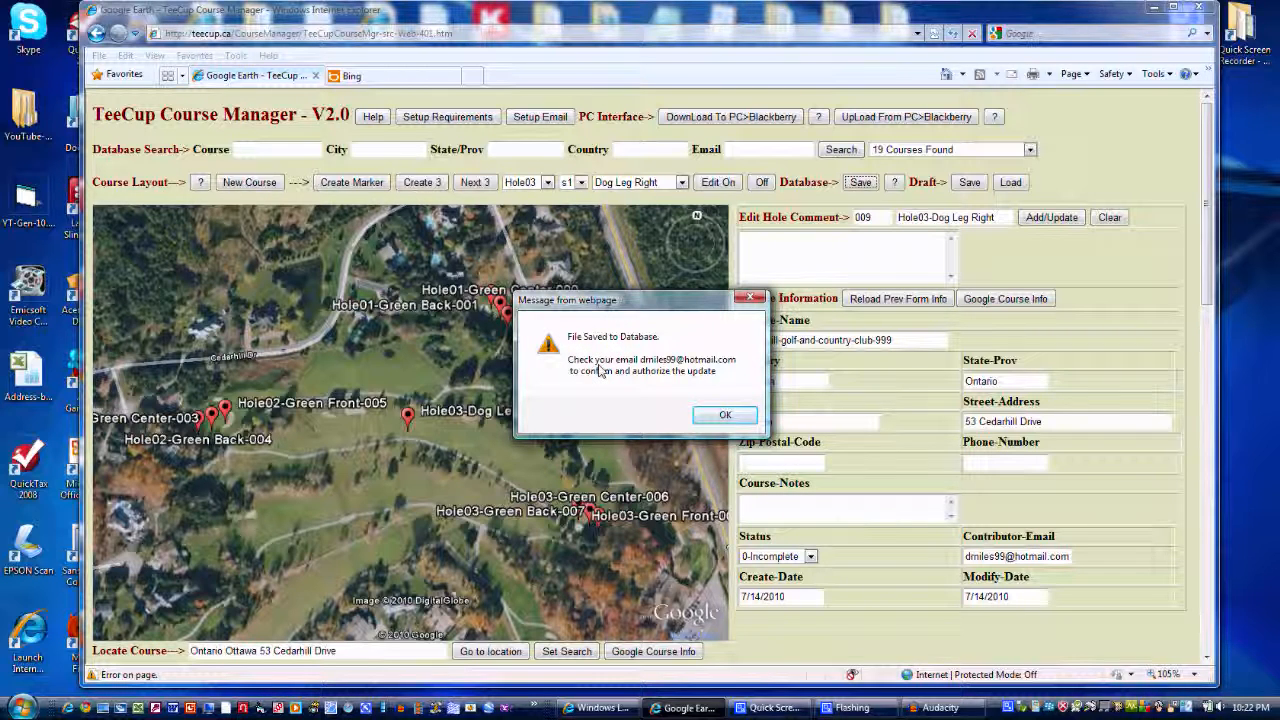
pyautogui.click(722, 415)
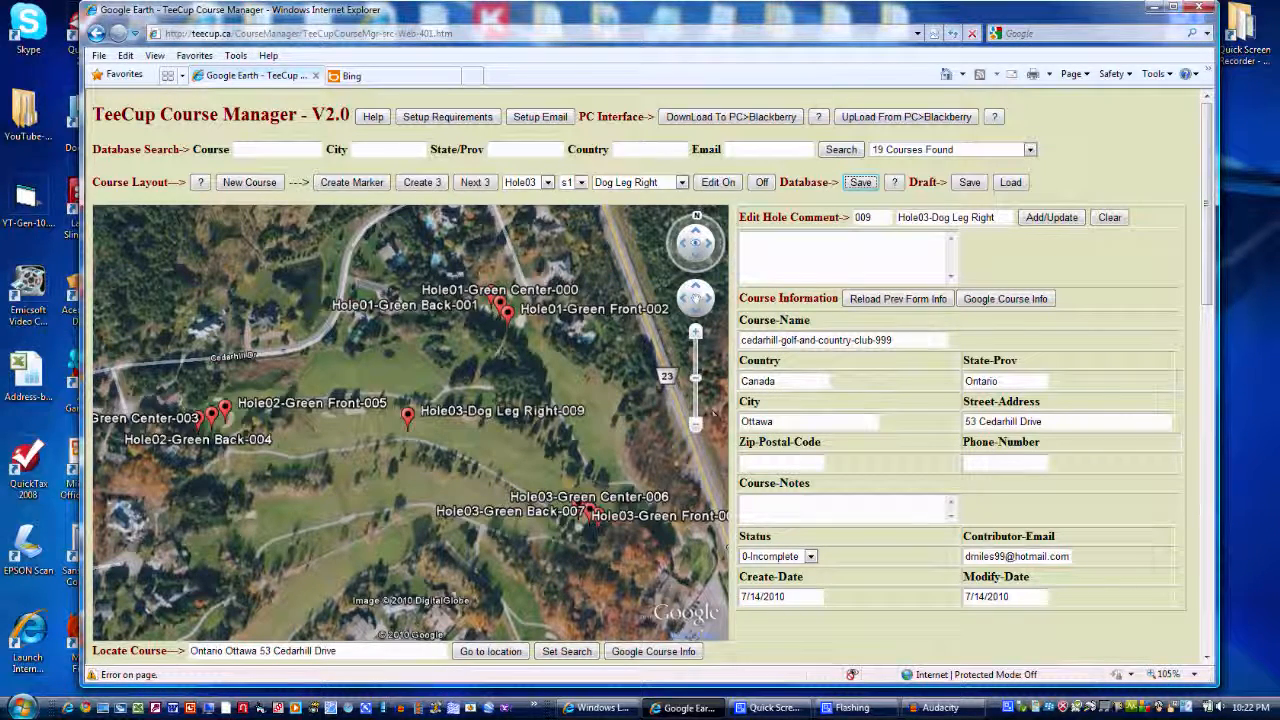
# Search the course database for "cedar" and load cedarhill-golf-and-country-club-999, bringing its hole markers into view on the map
pyautogui.click(272, 150)
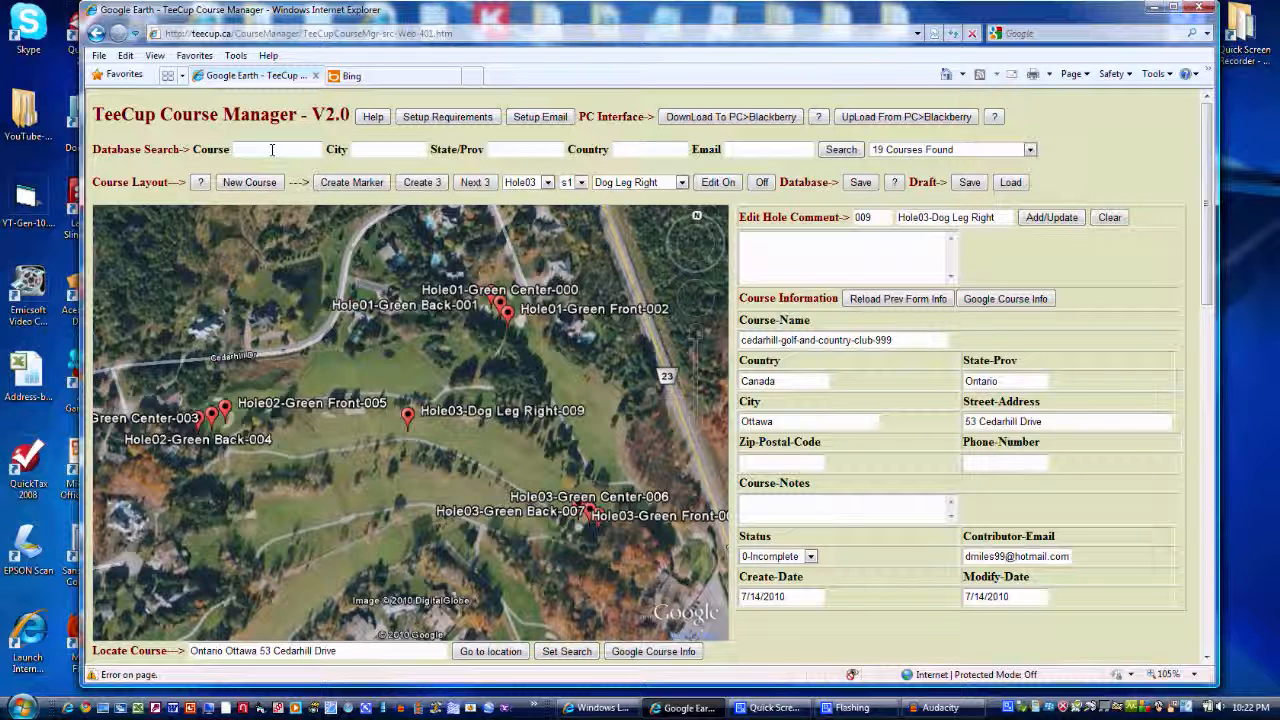
pyautogui.write('cedar')
pyautogui.click(841, 151)
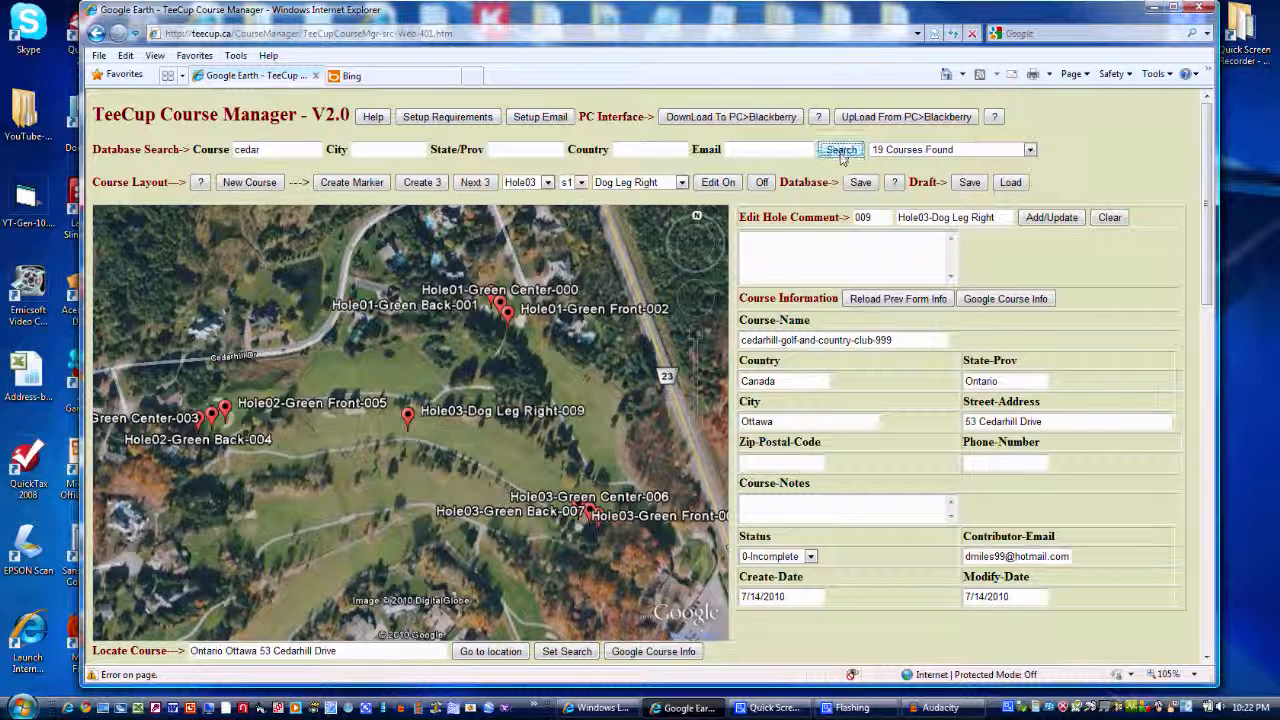
pyautogui.click(1031, 150)
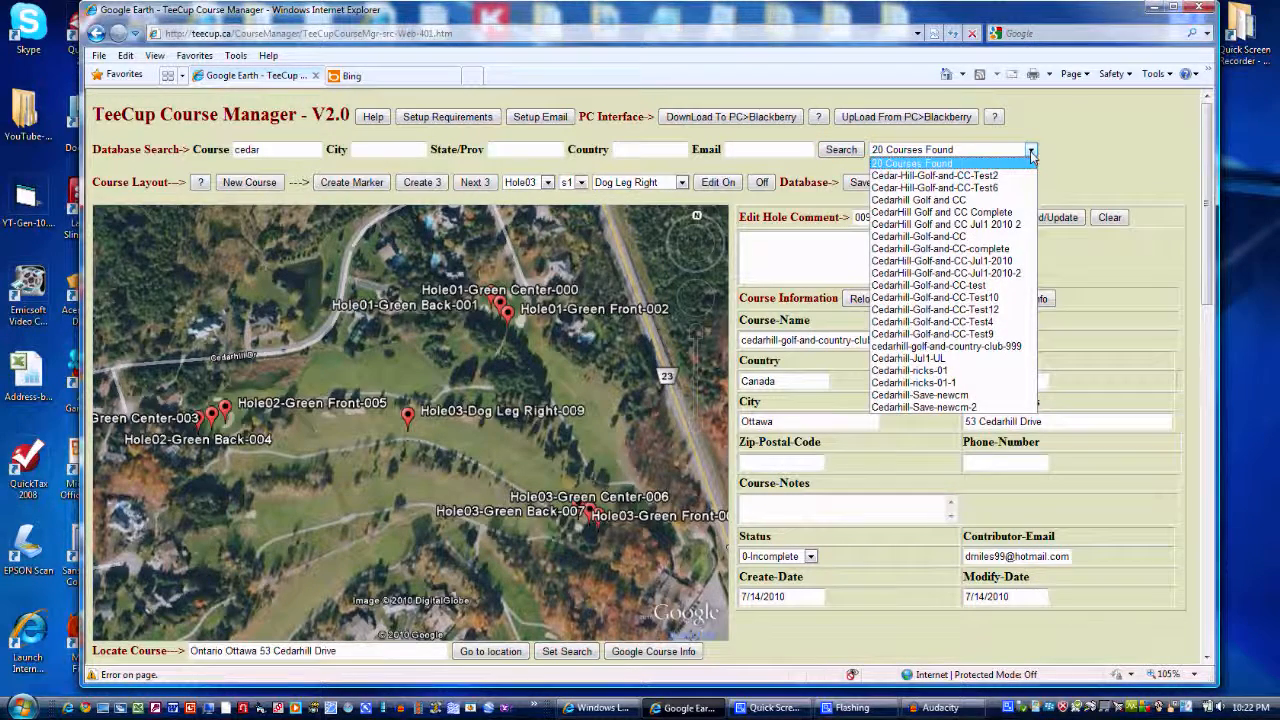
pyautogui.click(986, 347)
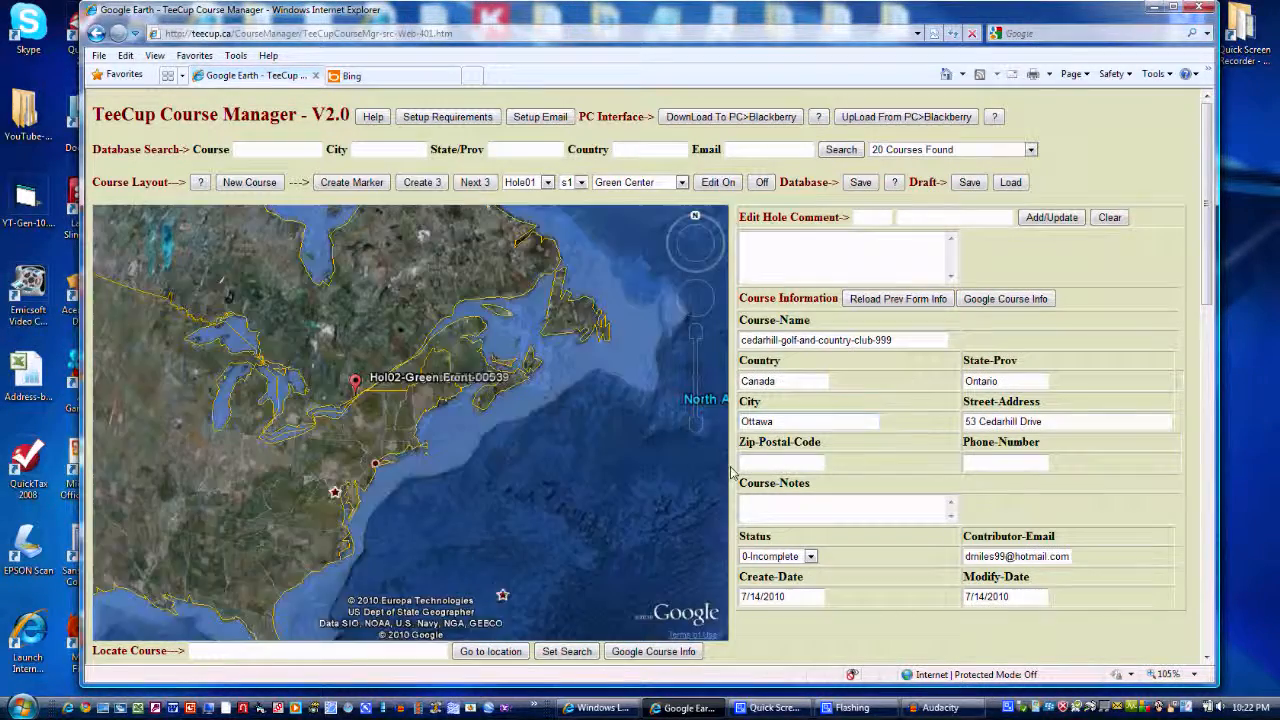
pyautogui.moveTo(536, 511); pyautogui.dragTo(575, 396)
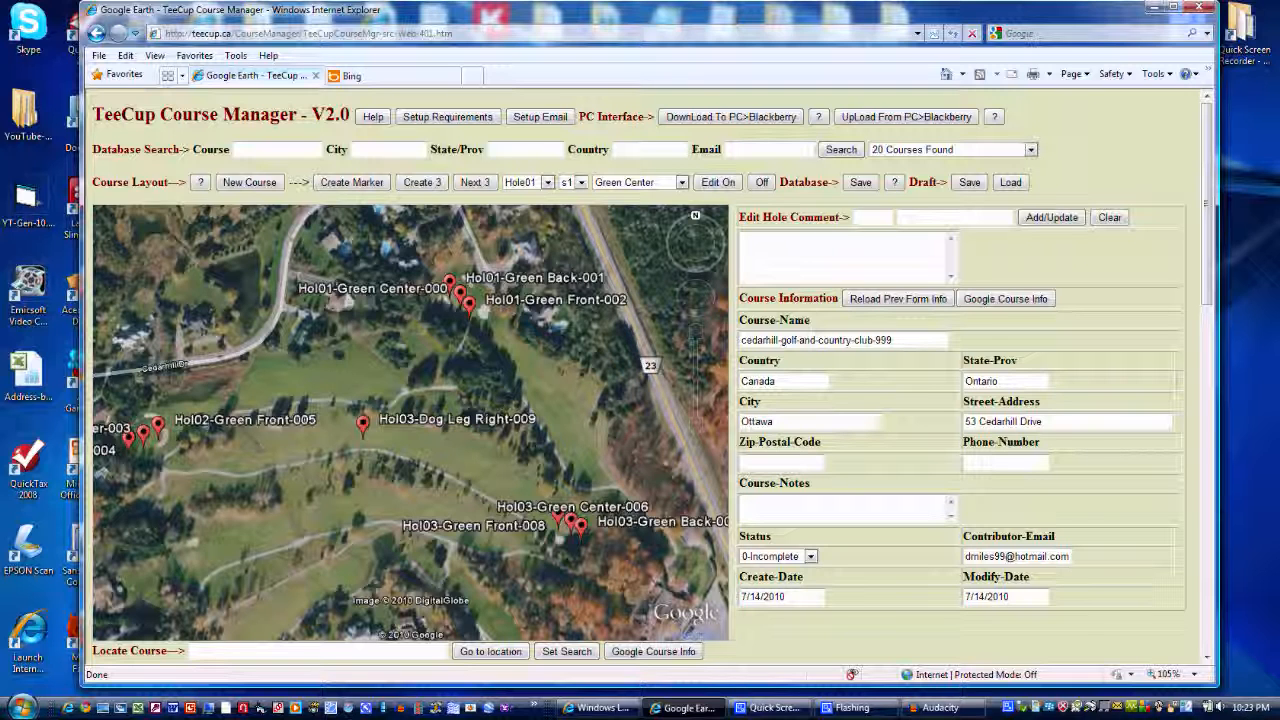
pyautogui.hotkey('alt', 'Tab')
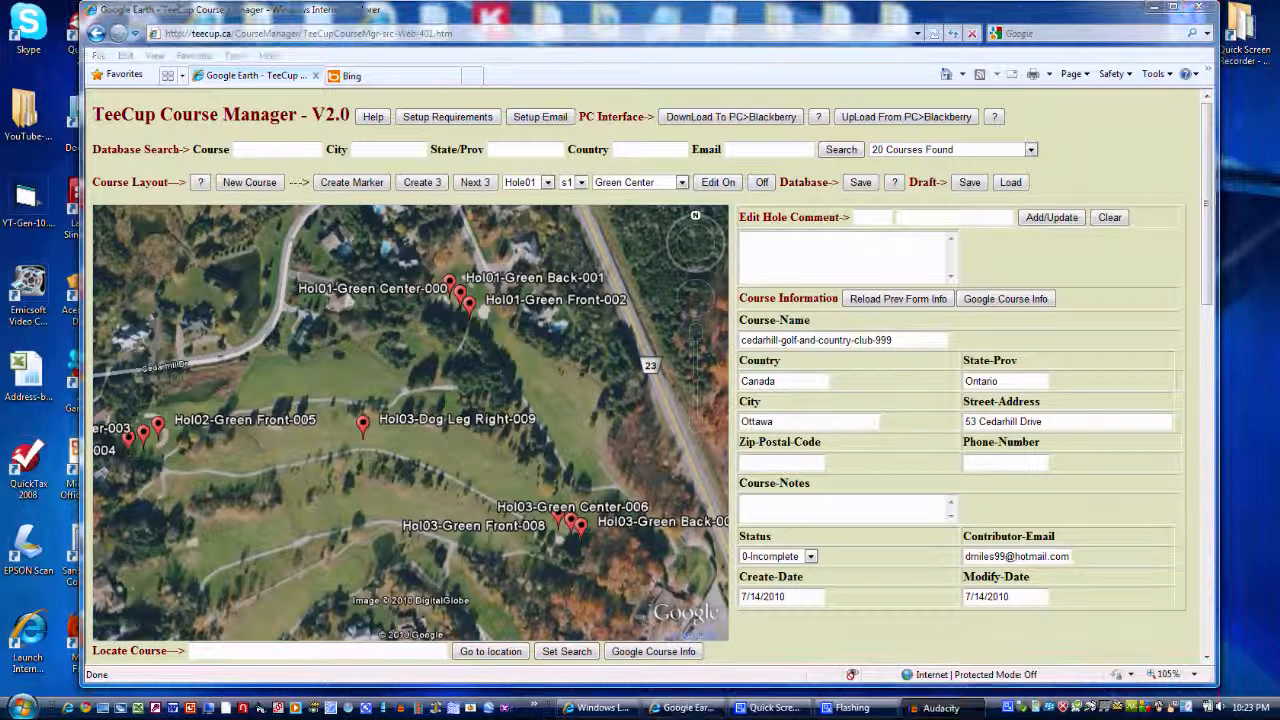